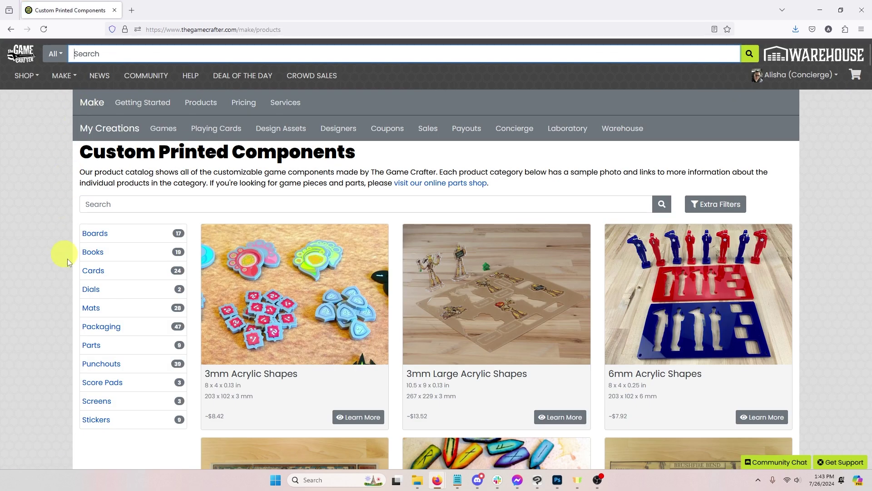
# - Open the Custom Full Color 16mm D6 product page from the Parts category
pyautogui.click(92, 348)
pyautogui.scroll(-6, 486, 347)
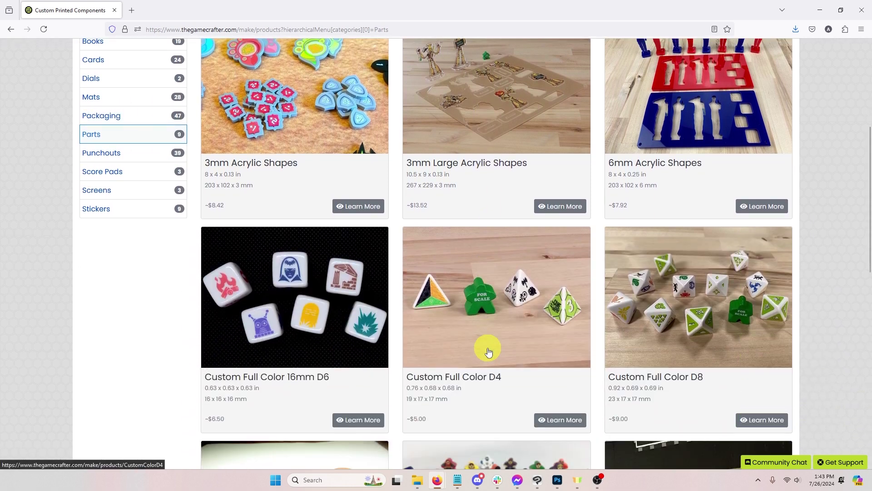
pyautogui.scroll(-2, 488, 351)
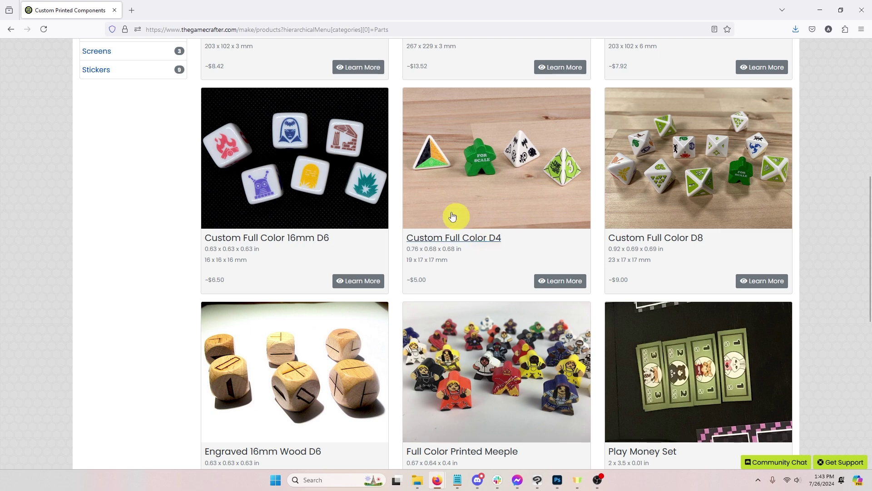
pyautogui.click(255, 155)
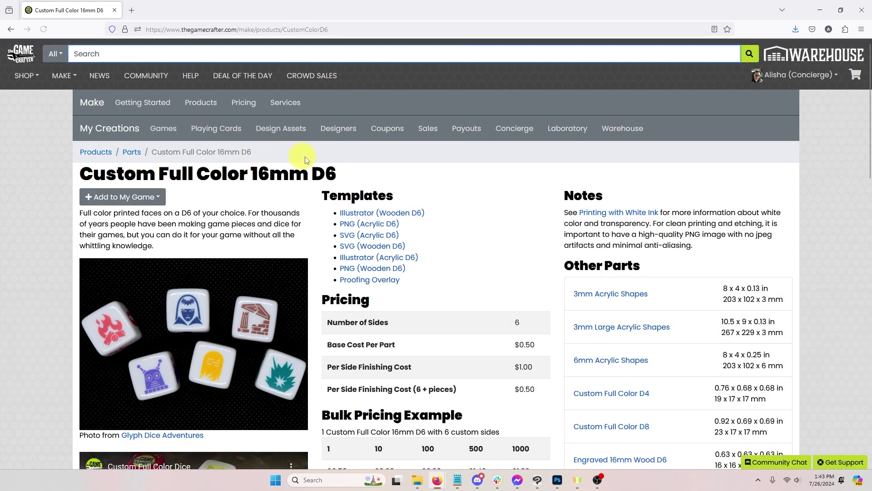
# - Download the PNG (Acrylic D6) template for the die
pyautogui.scroll(-1, 463, 271)
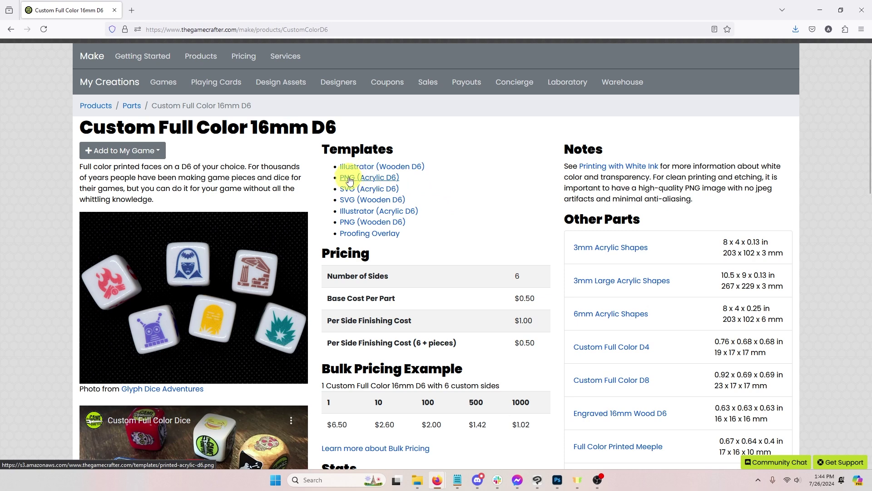
pyautogui.rightClick(371, 182)
pyautogui.click(444, 247)
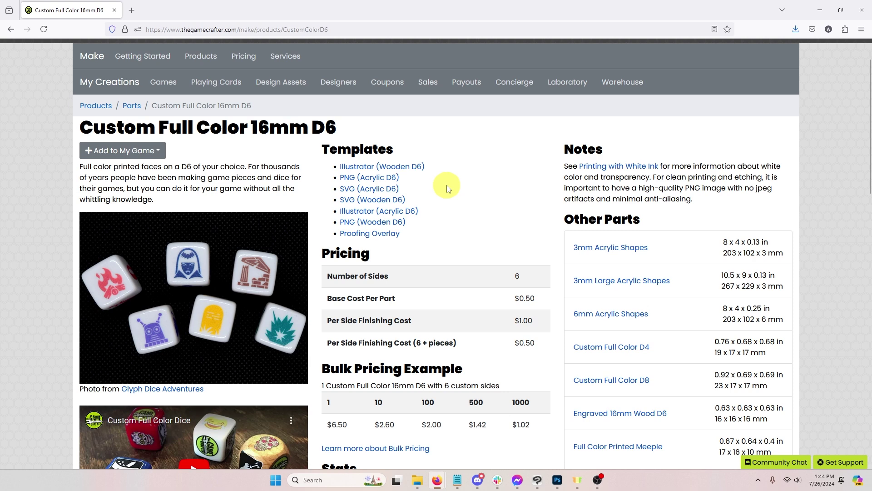
# - Create a new game containing the Custom Full Color 16mm D6 and set the die's color to white
pyautogui.click(122, 154)
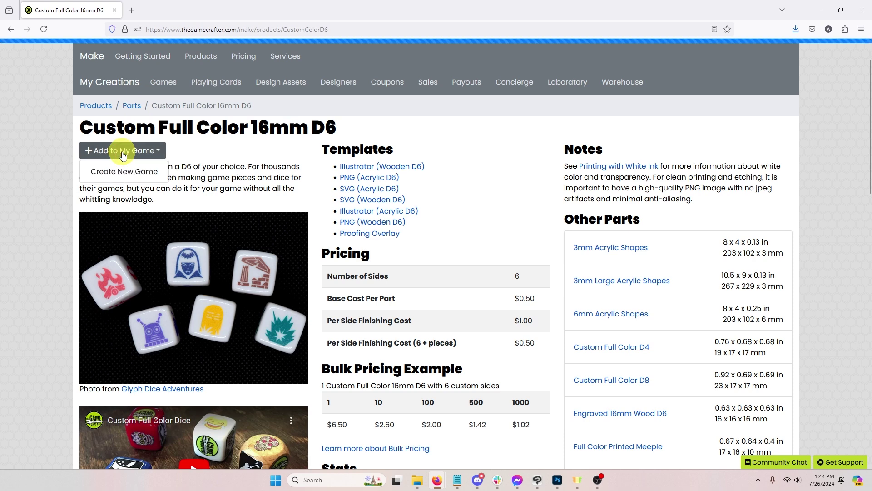
pyautogui.click(123, 171)
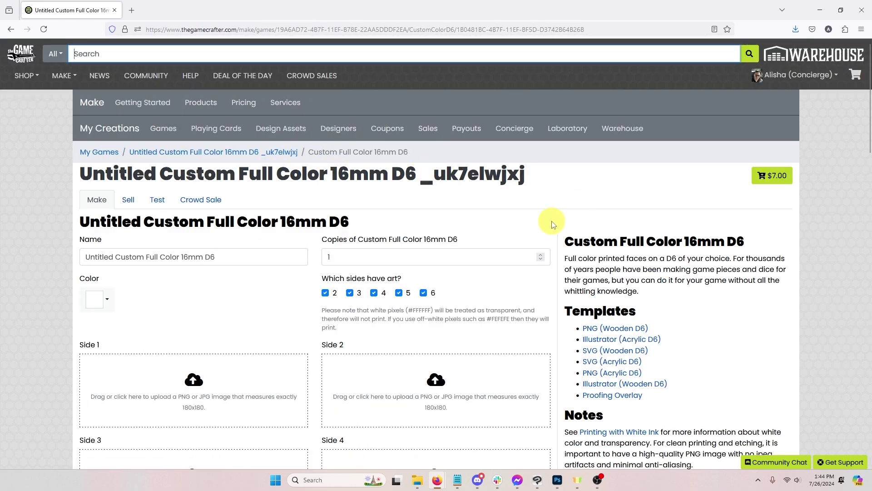
pyautogui.scroll(-5, 559, 221)
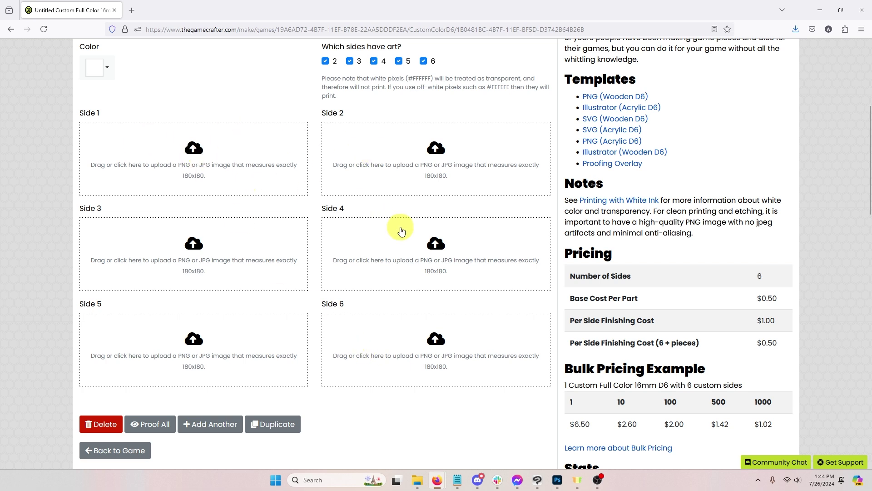
pyautogui.scroll(2, 399, 225)
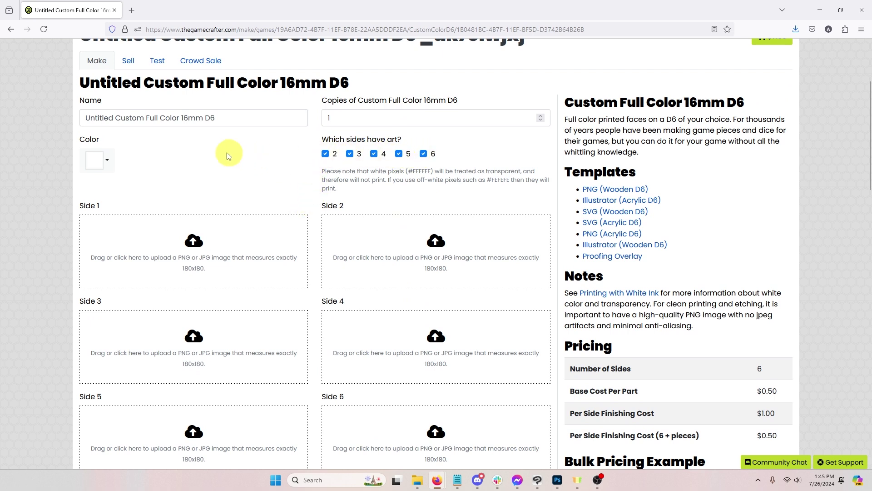
pyautogui.click(109, 161)
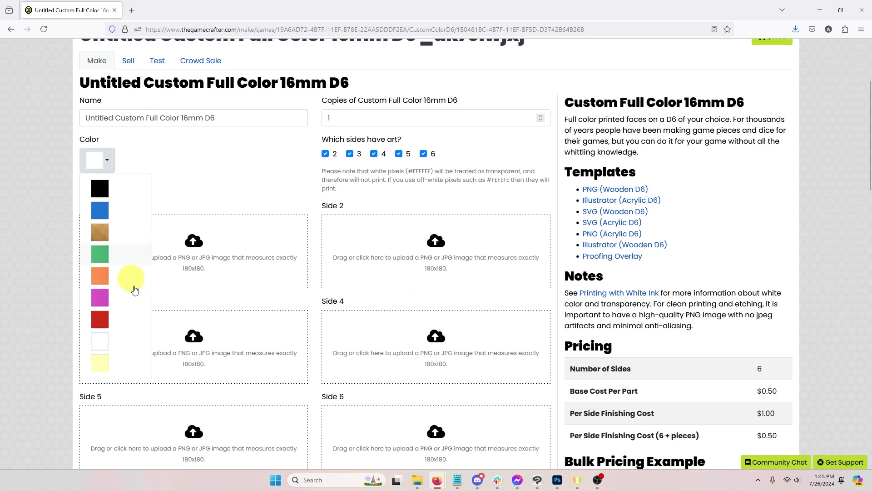
pyautogui.click(102, 342)
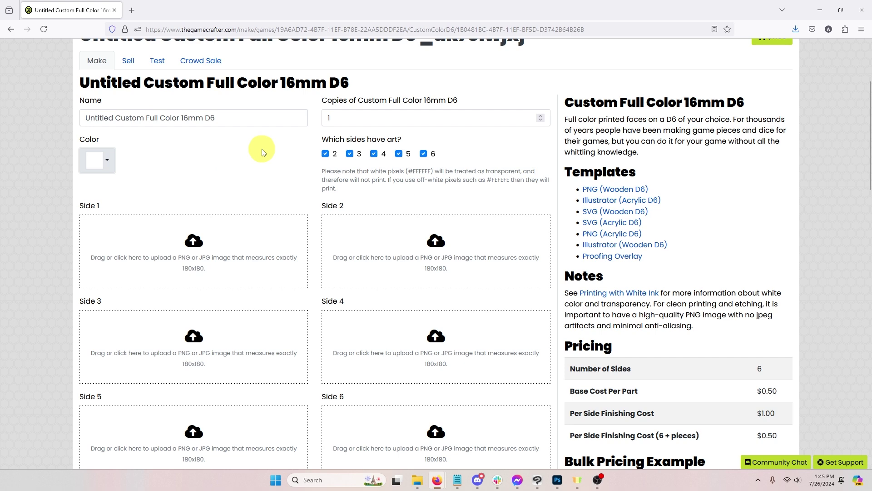
# - Switch to Photoshop and place the Gems-001, move-001, search-001, Sword-Icon and Sword-Icon-copy-2 images into the printed-acrylic-d6.png template
pyautogui.hotkey('alt', 'Tab')
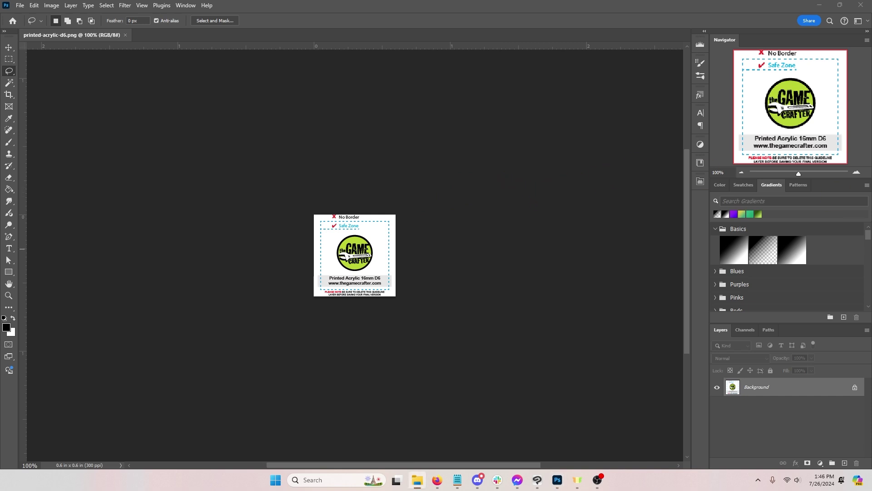
pyautogui.moveTo(504, 225); pyautogui.dragTo(360, 250)
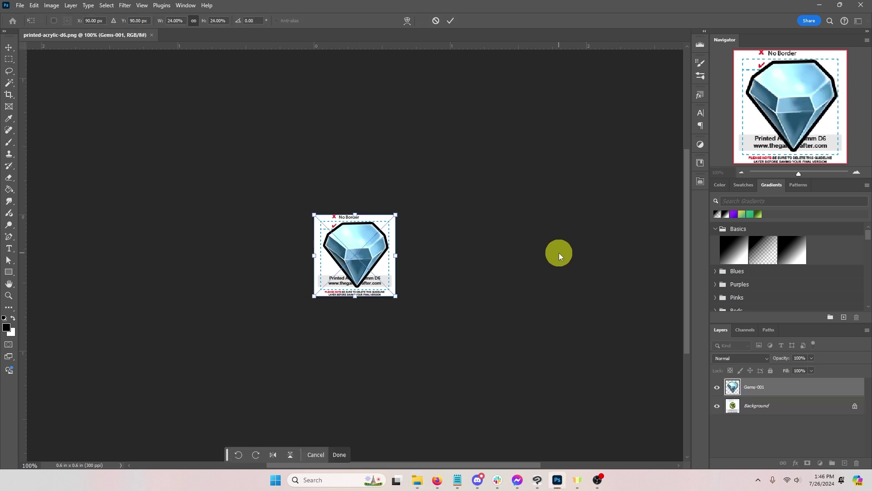
pyautogui.press('Return')
pyautogui.press('Return')
pyautogui.press('Return')
pyautogui.press('Return')
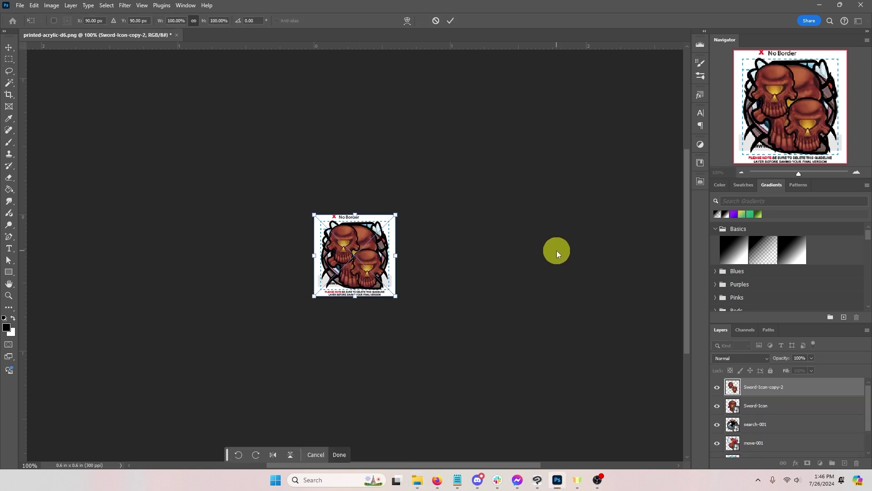
pyautogui.press('Return')
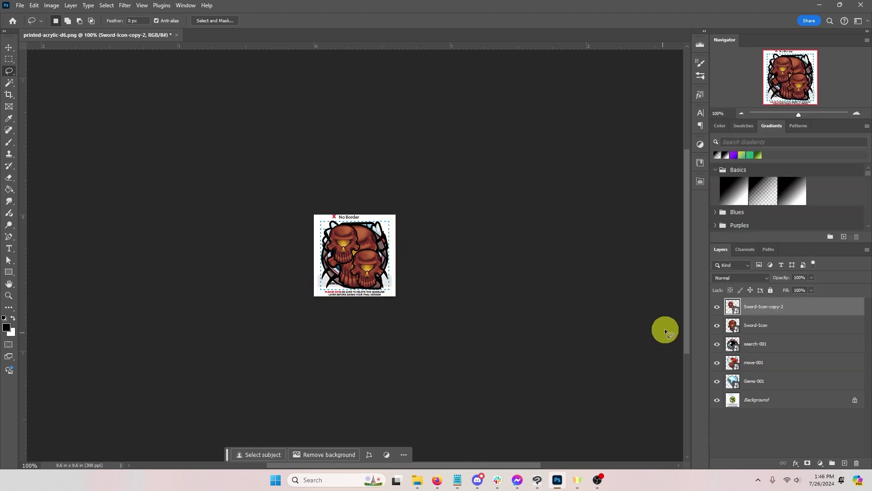
# - Hide the Background guideline layer and every icon layer except search-001
pyautogui.moveTo(716, 307); pyautogui.dragTo(718, 367)
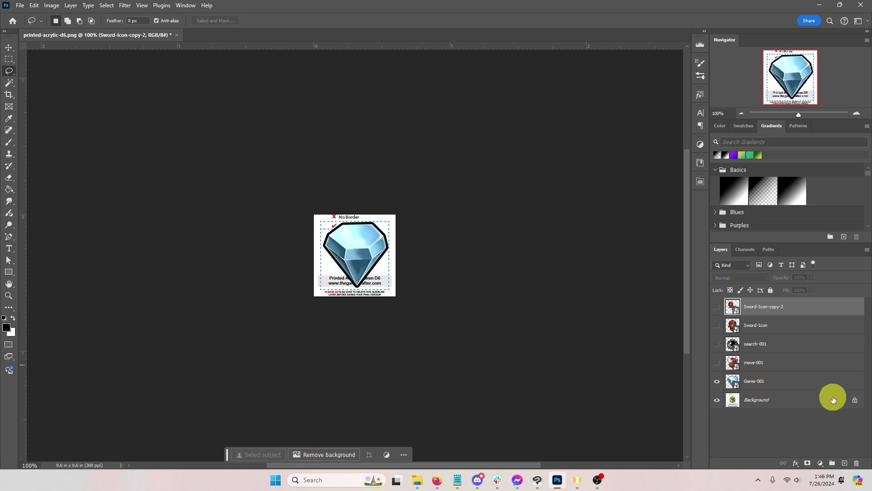
pyautogui.click(717, 400)
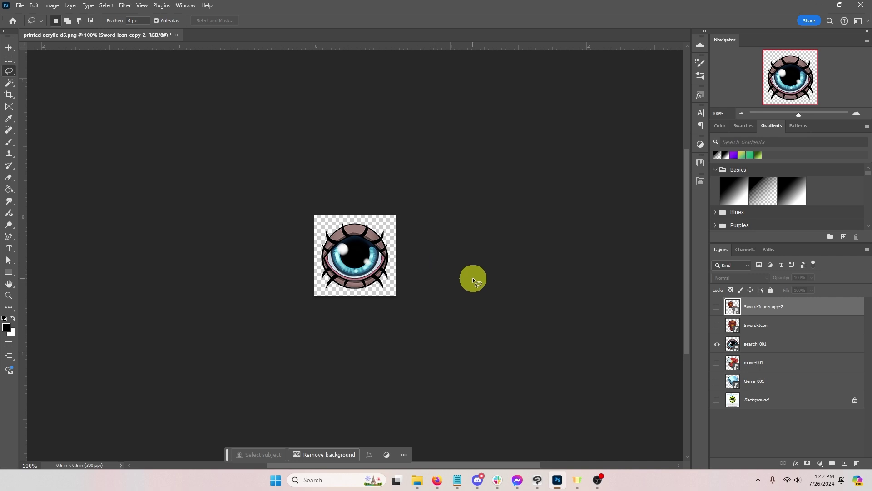
# - Add a new layer directly above search-001 and fill it with black using the Paint Bucket
pyautogui.click(798, 346)
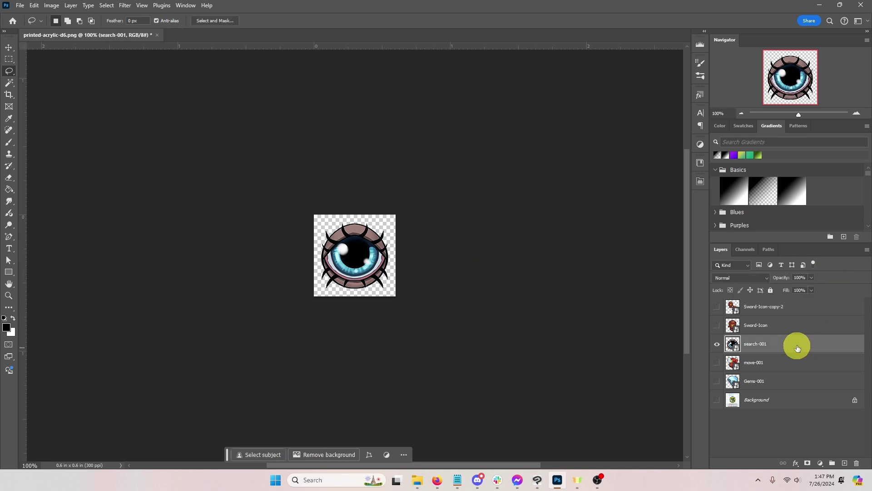
pyautogui.click(845, 463)
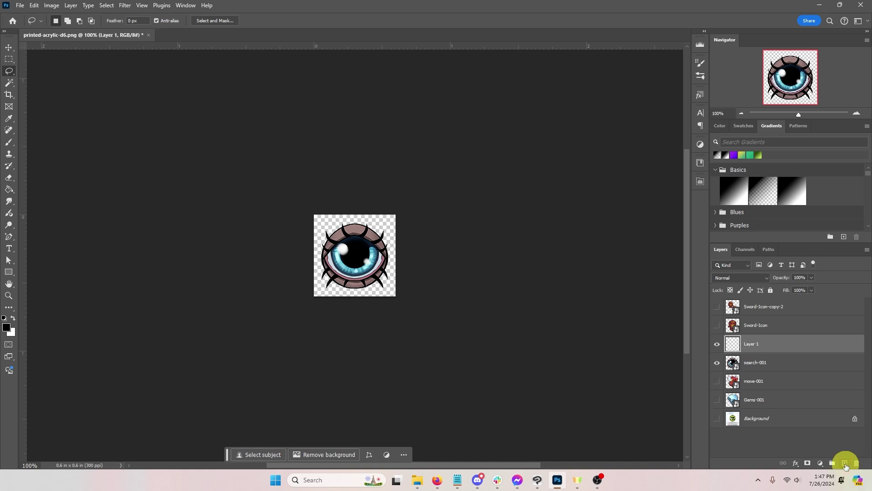
pyautogui.click(8, 191)
pyautogui.click(354, 266)
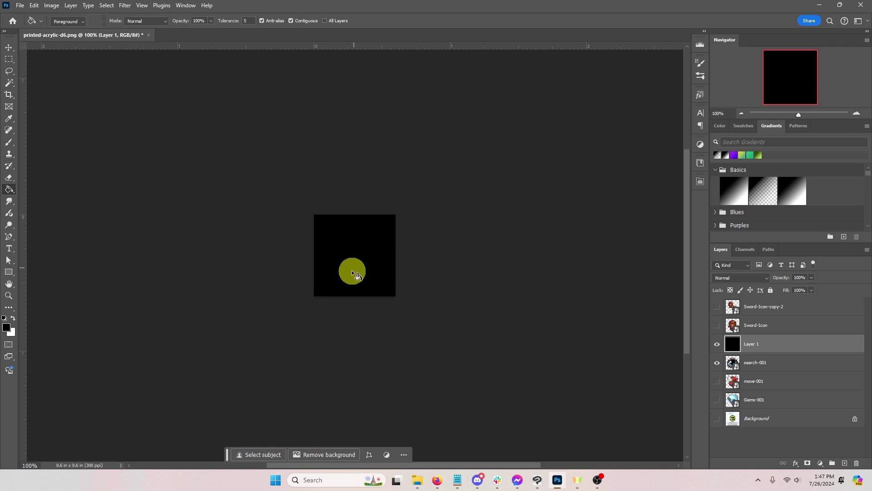
# - Set the black layer's blend mode to Multiply and its opacity to 1%
pyautogui.click(729, 277)
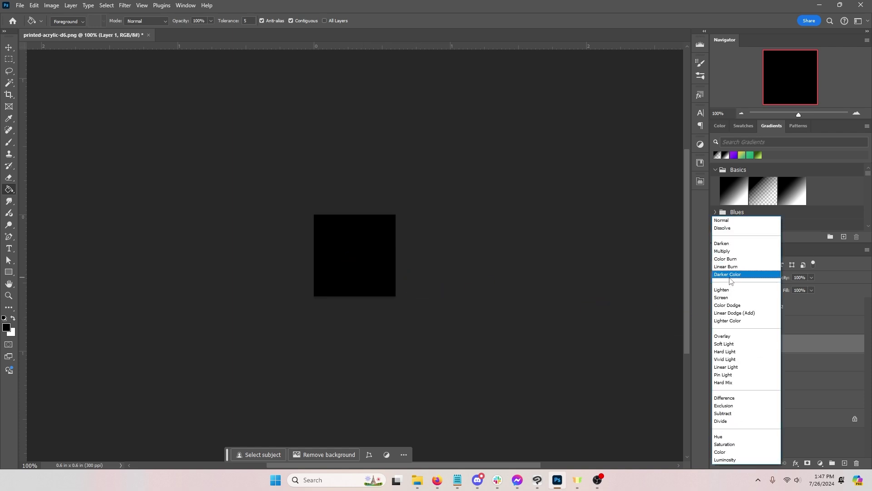
pyautogui.click(723, 251)
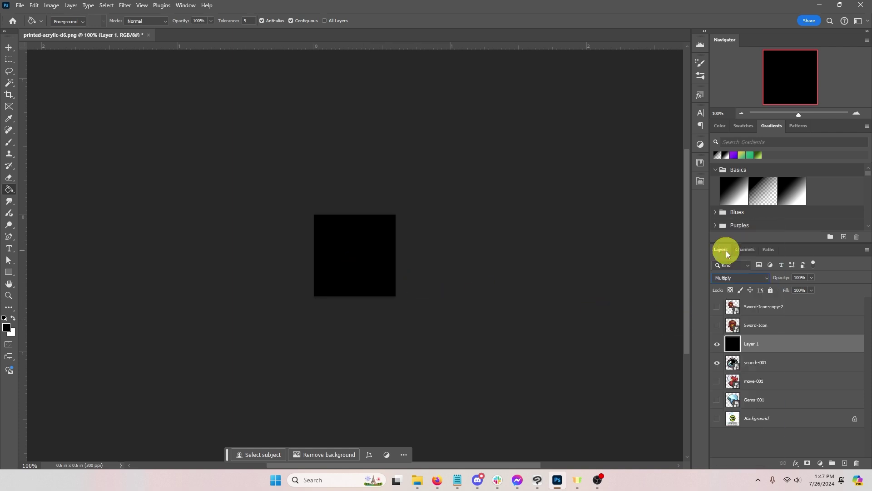
pyautogui.moveTo(806, 277); pyautogui.dragTo(785, 277)
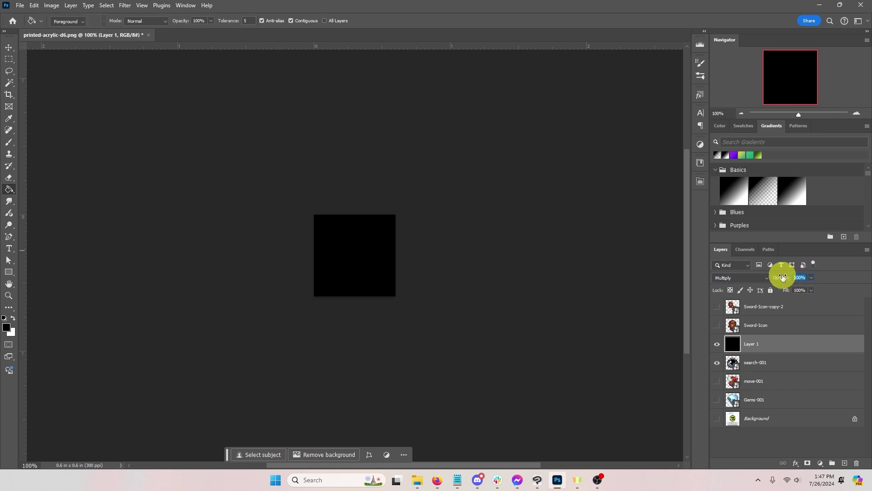
pyautogui.write('1')
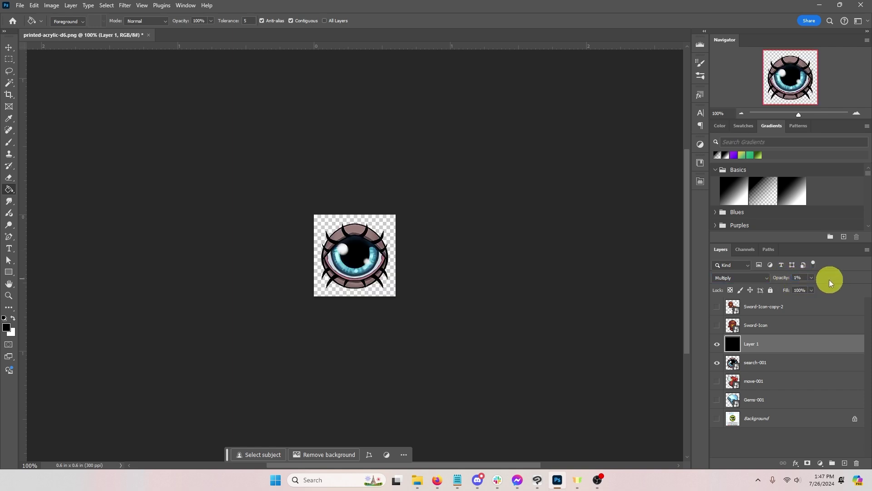
# - Clip the black layer to the search-001 layer with a clipping mask, leaving Sword-Icon unclipped
pyautogui.rightClick(777, 351)
pyautogui.rightClick(786, 348)
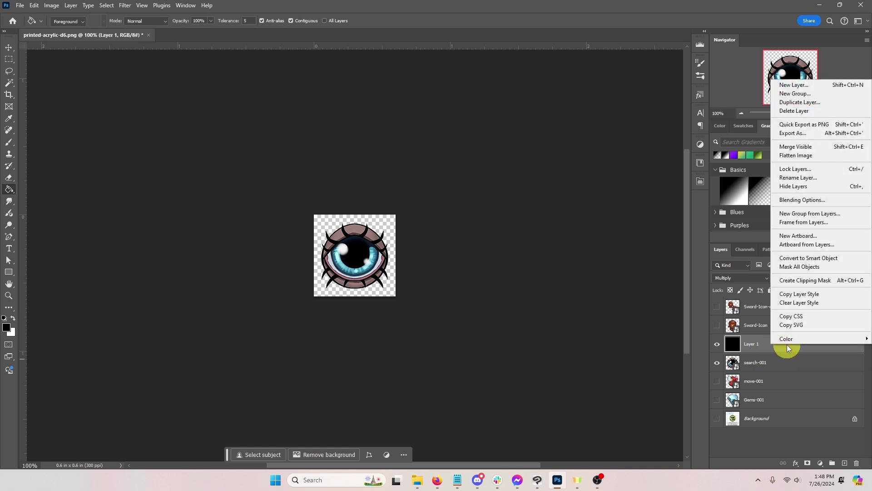
pyautogui.click(804, 282)
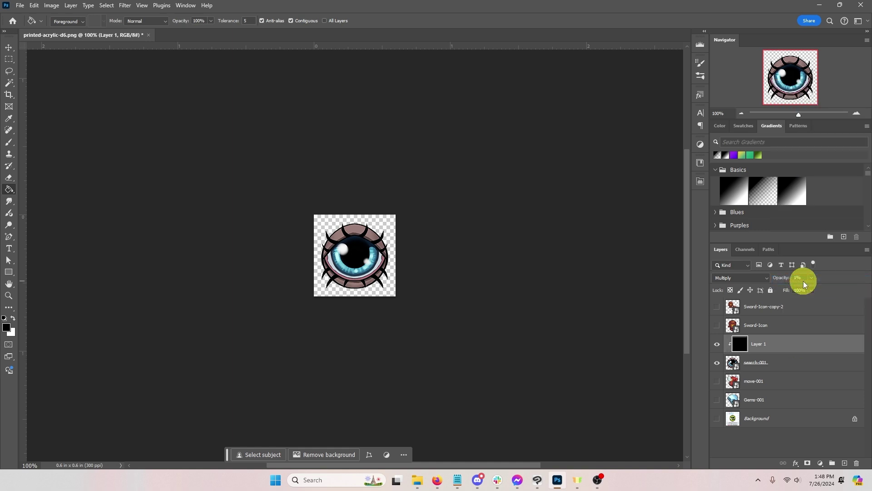
pyautogui.keyDown('alt'); pyautogui.click(776, 332); pyautogui.keyUp('alt')
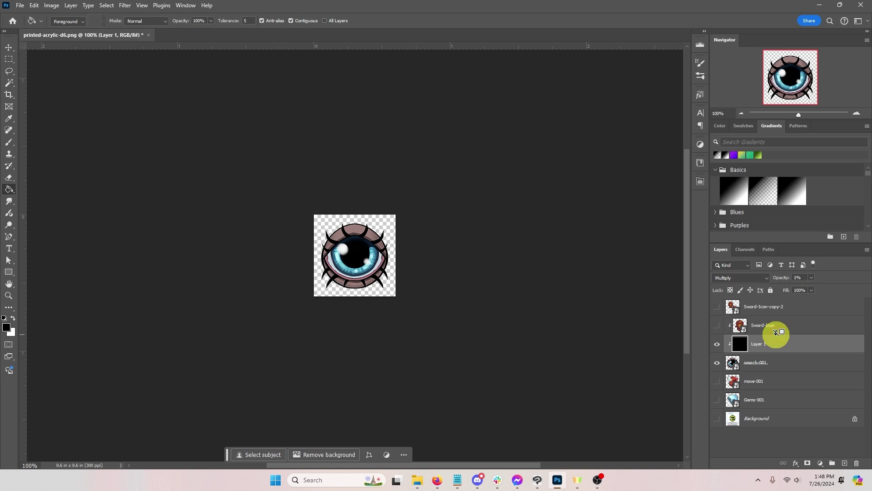
pyautogui.keyDown('alt'); pyautogui.click(776, 332); pyautogui.keyUp('alt')
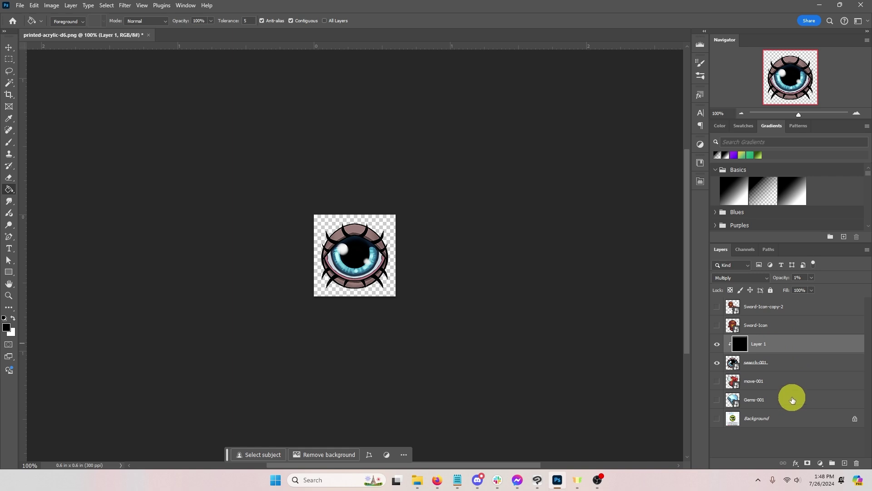
# - Create a layer group, move all five icon layers into it and make them visible
pyautogui.click(833, 463)
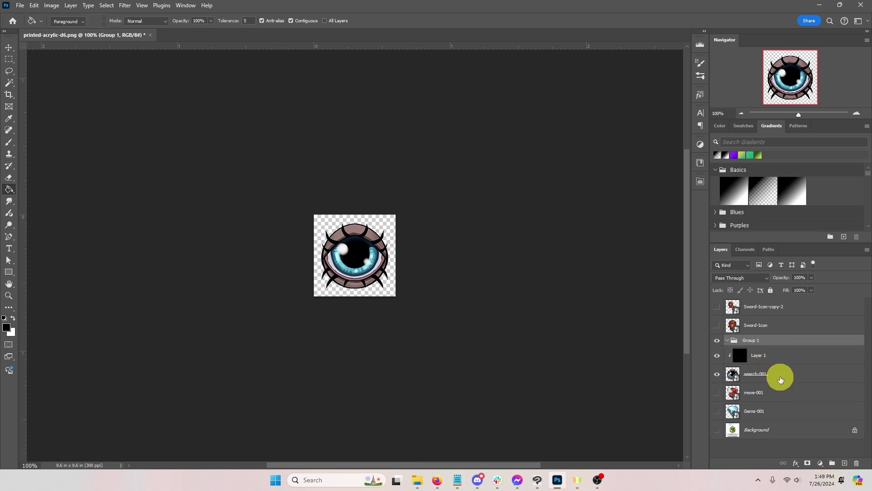
pyautogui.click(777, 375)
pyautogui.keyDown('shift'); pyautogui.click(781, 409); pyautogui.keyUp('shift')
pyautogui.moveTo(780, 376); pyautogui.dragTo(780, 343)
pyautogui.click(775, 307)
pyautogui.keyDown('shift'); pyautogui.click(779, 323); pyautogui.keyUp('shift')
pyautogui.moveTo(717, 393); pyautogui.dragTo(715, 321)
# - Move the black layer above Group 1 and clip it to the group with a clipping mask
pyautogui.moveTo(802, 413); pyautogui.dragTo(795, 303)
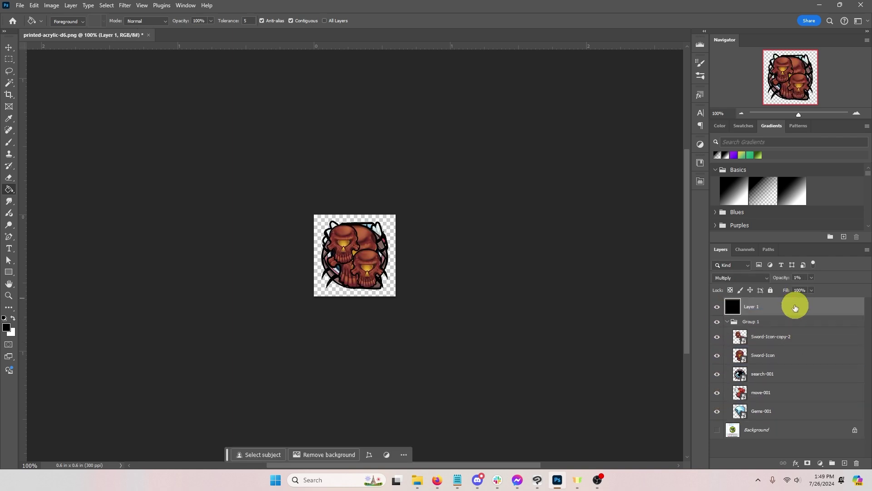
pyautogui.keyDown('alt'); pyautogui.click(791, 313); pyautogui.keyUp('alt')
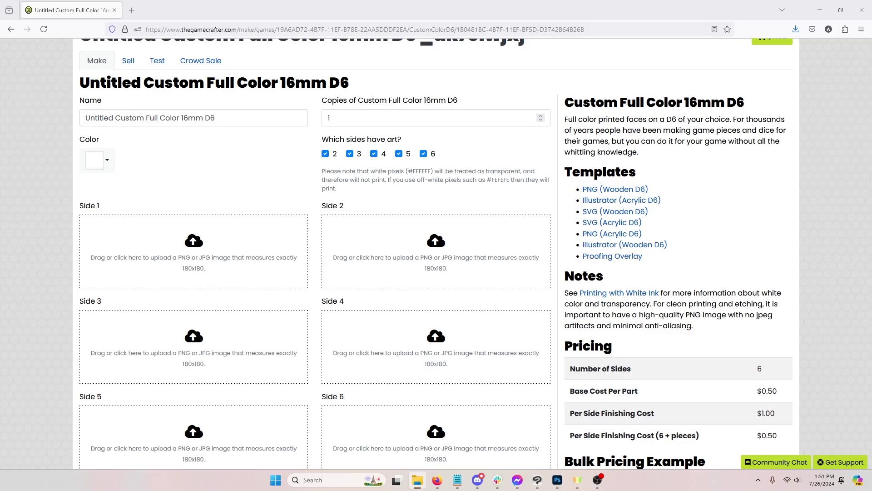
# - Upload the winged boot image to sides 1 and 5, the eye to sides 2 and 4, and the sword to sides 3 and 6
pyautogui.moveTo(346, 249); pyautogui.dragTo(160, 248)
pyautogui.moveTo(510, 298); pyautogui.dragTo(444, 260)
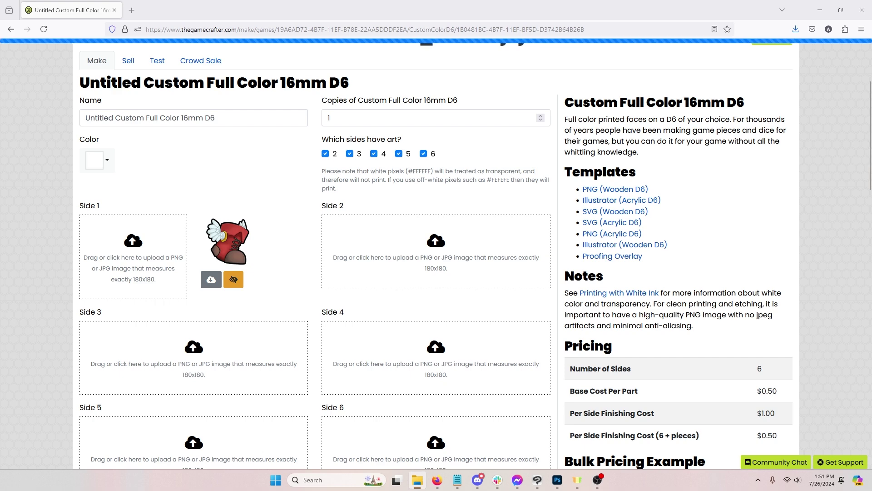
pyautogui.moveTo(438, 305); pyautogui.dragTo(239, 355)
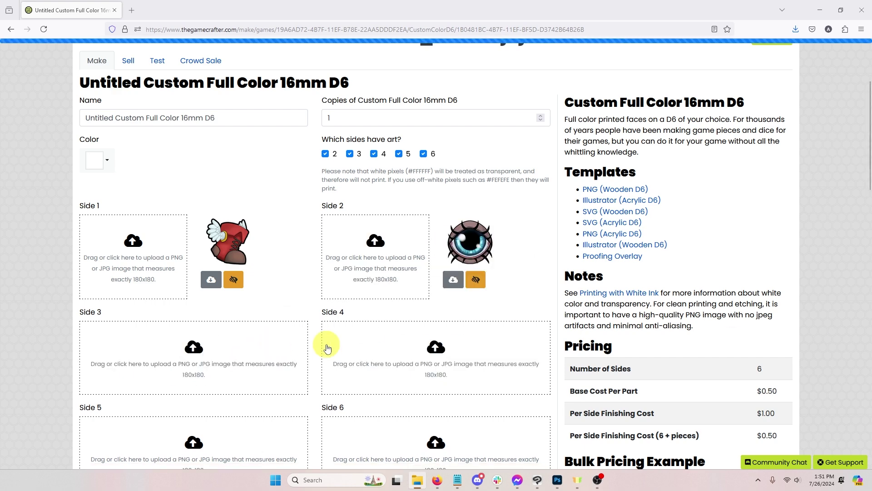
pyautogui.scroll(-2, 306, 343)
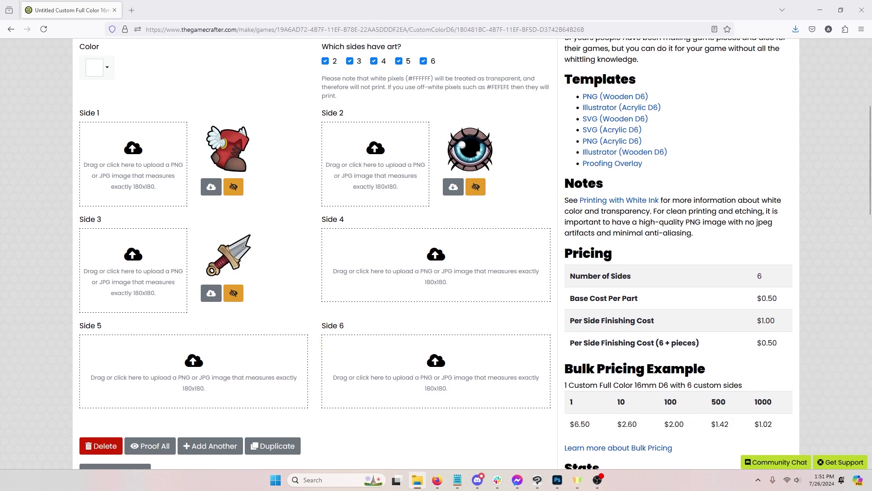
pyautogui.moveTo(551, 146); pyautogui.dragTo(435, 254)
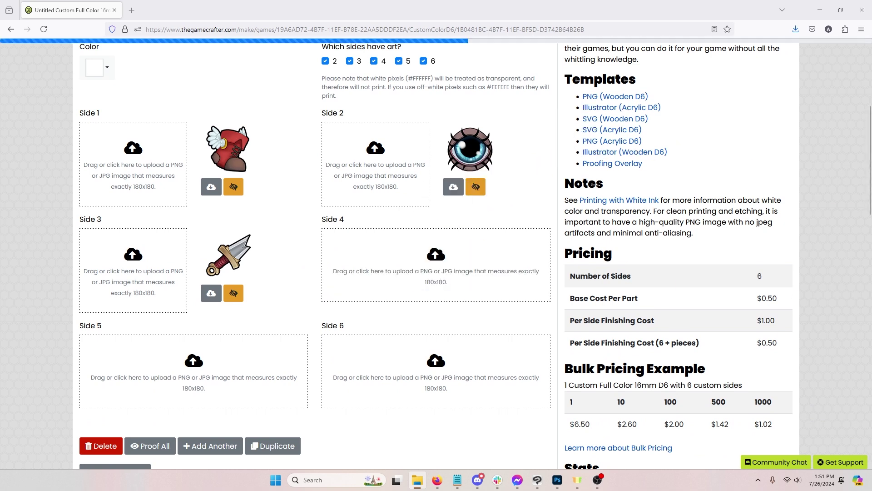
pyautogui.moveTo(871, 318); pyautogui.dragTo(465, 396)
pyautogui.moveTo(871, 268); pyautogui.dragTo(250, 360)
pyautogui.moveTo(249, 361)
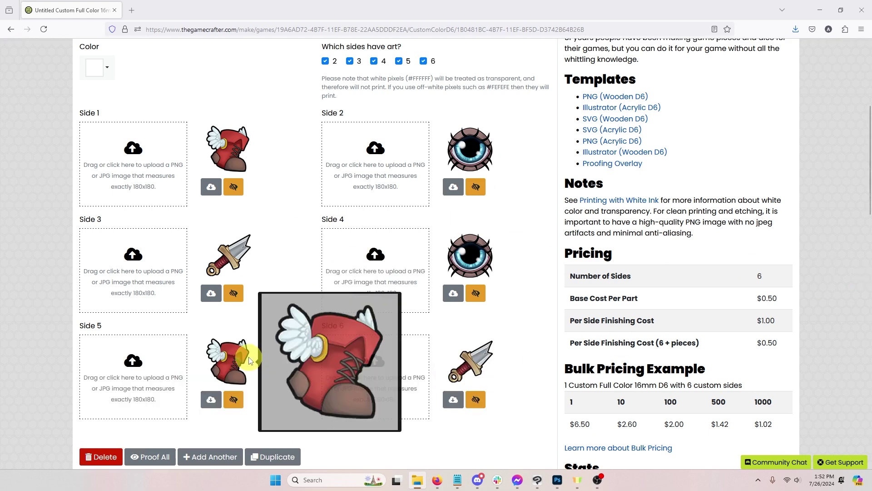
# - Proof and approve the artwork on all six sides of the die, starting with side 1
pyautogui.scroll(2, 560, 278)
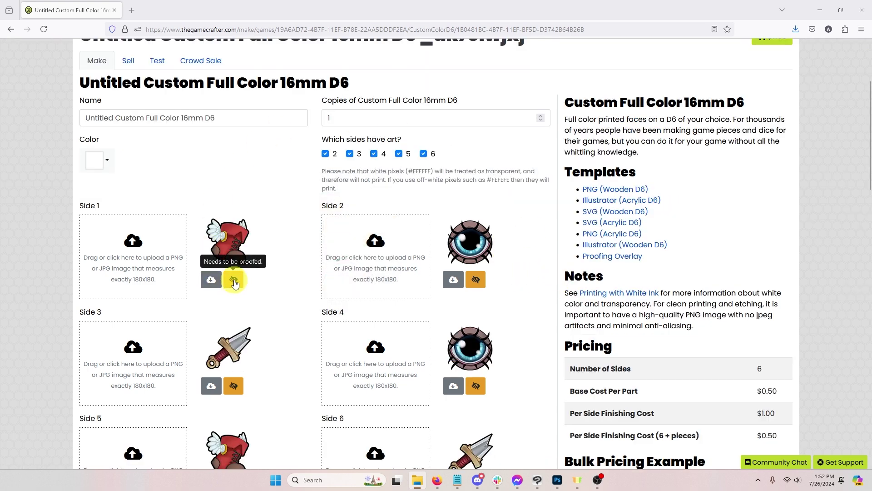
pyautogui.click(234, 281)
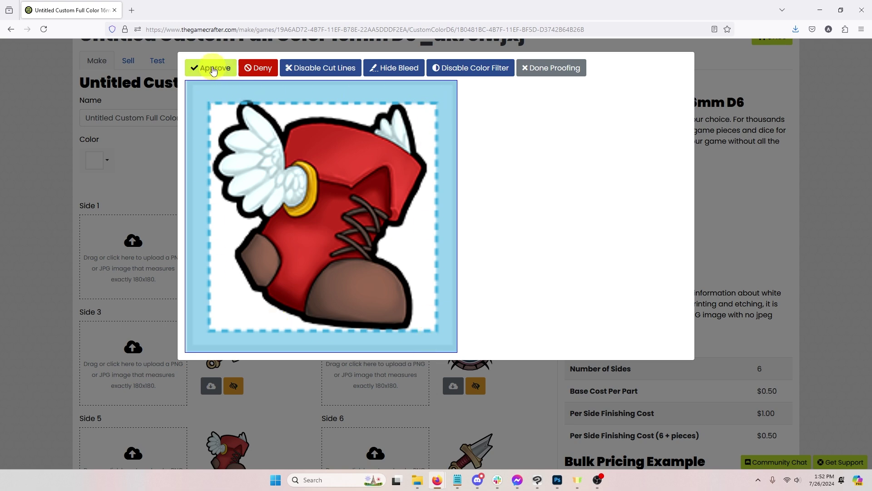
pyautogui.click(213, 70)
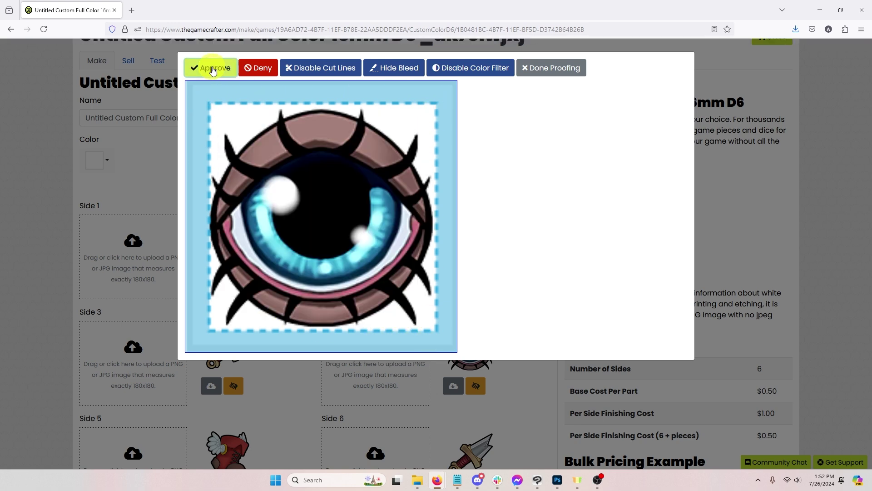
pyautogui.click(213, 71)
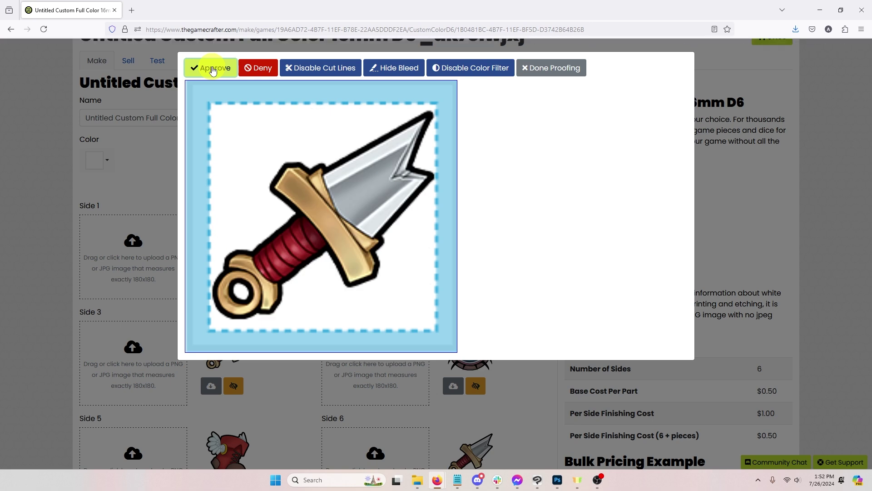
pyautogui.click(212, 71)
pyautogui.click(212, 70)
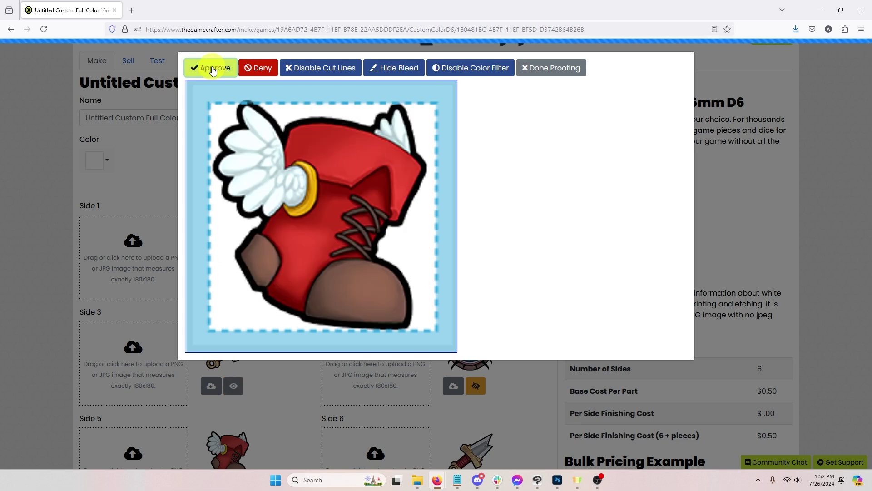
pyautogui.click(213, 70)
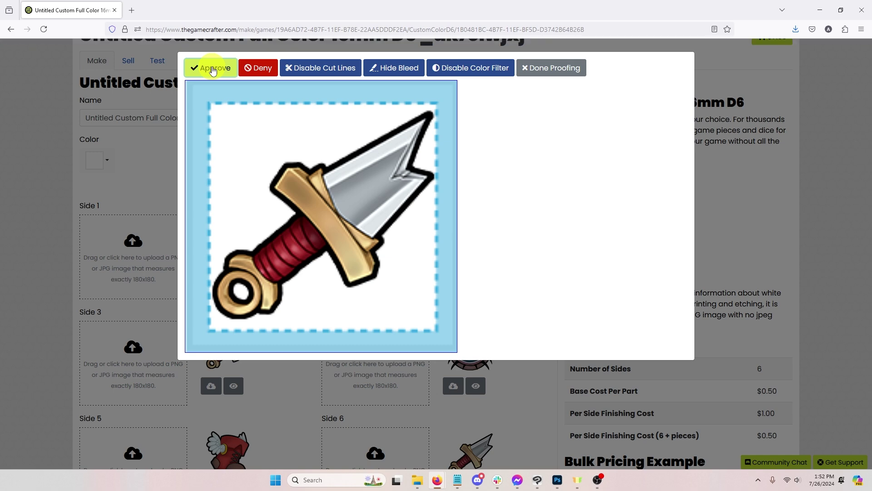
pyautogui.click(213, 70)
# - Add another Custom Full Color 16mm D6 to the game and set its color to pale yellow
pyautogui.scroll(-4, 212, 79)
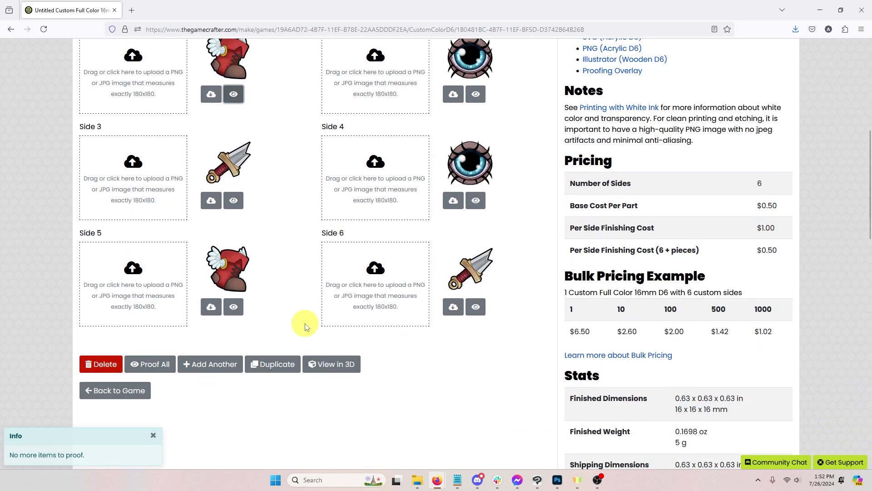
pyautogui.click(204, 369)
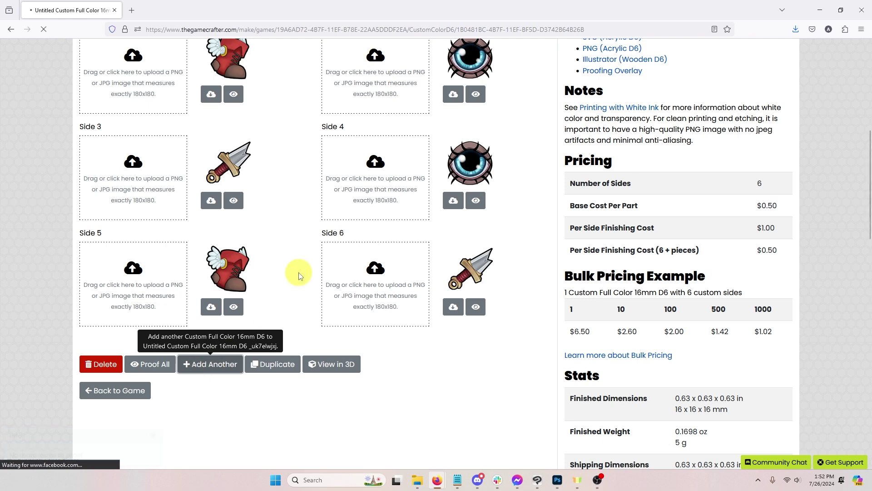
pyautogui.scroll(-3, 303, 276)
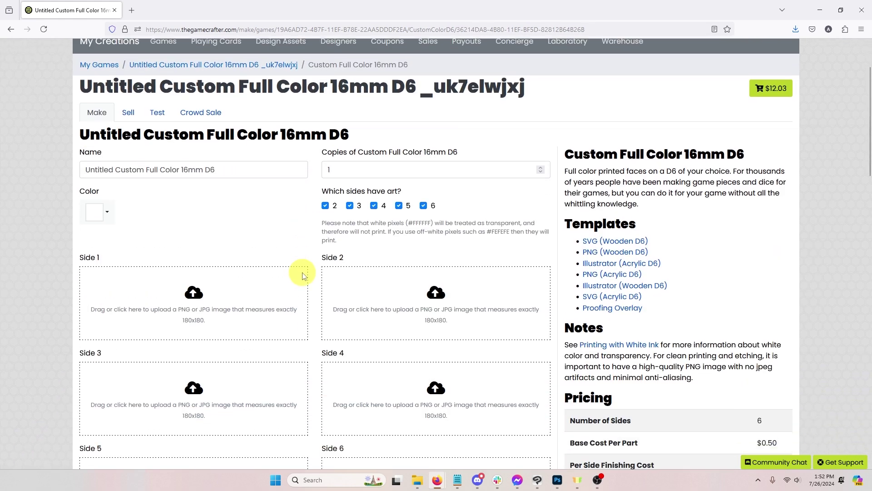
pyautogui.click(102, 160)
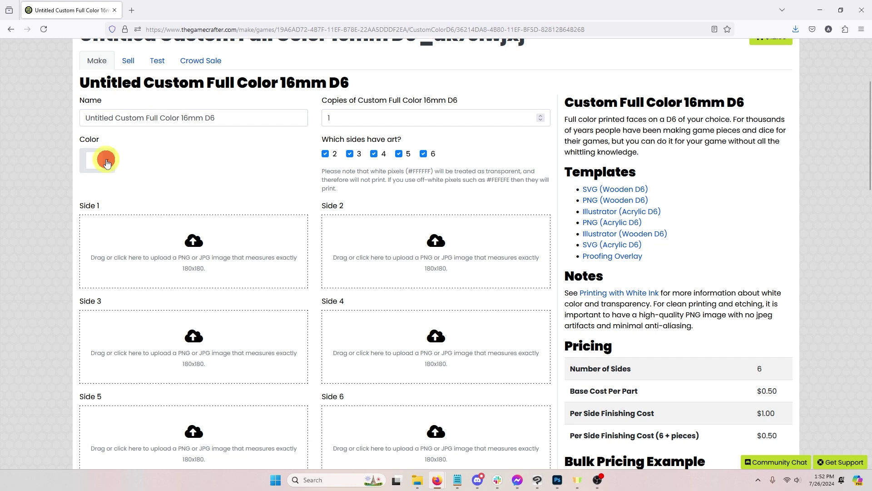
pyautogui.click(104, 362)
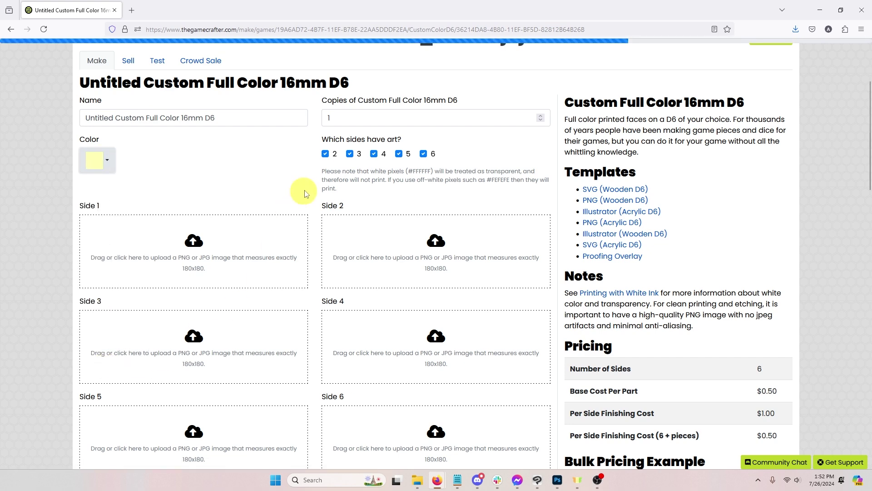
# - Exclude sides 5 and 6 of the pale yellow die from having art
pyautogui.scroll(-2, 319, 209)
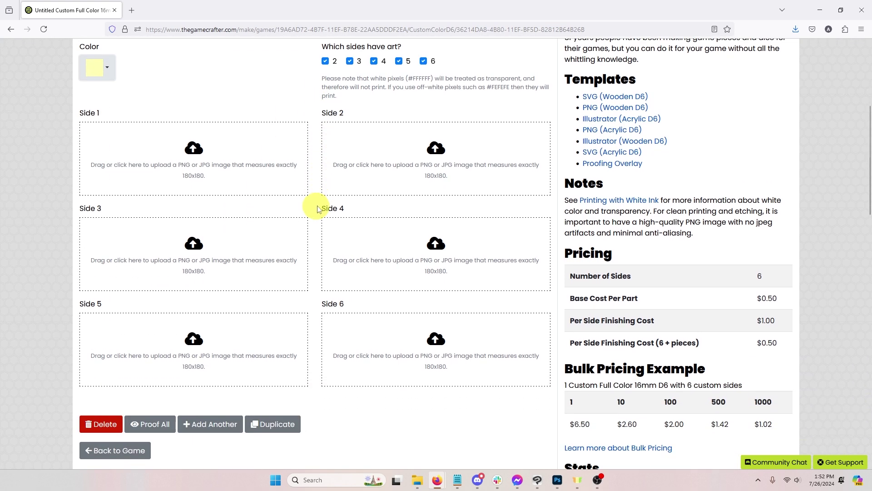
pyautogui.scroll(1, 320, 197)
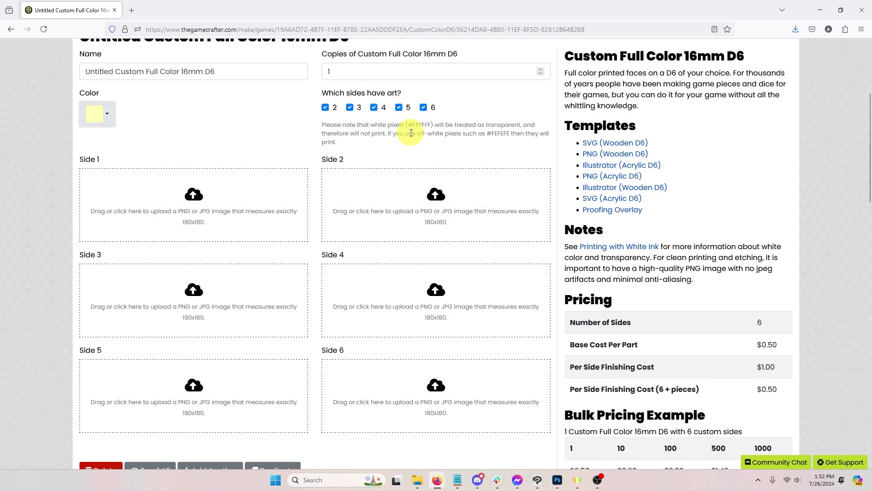
pyautogui.click(400, 107)
pyautogui.click(423, 108)
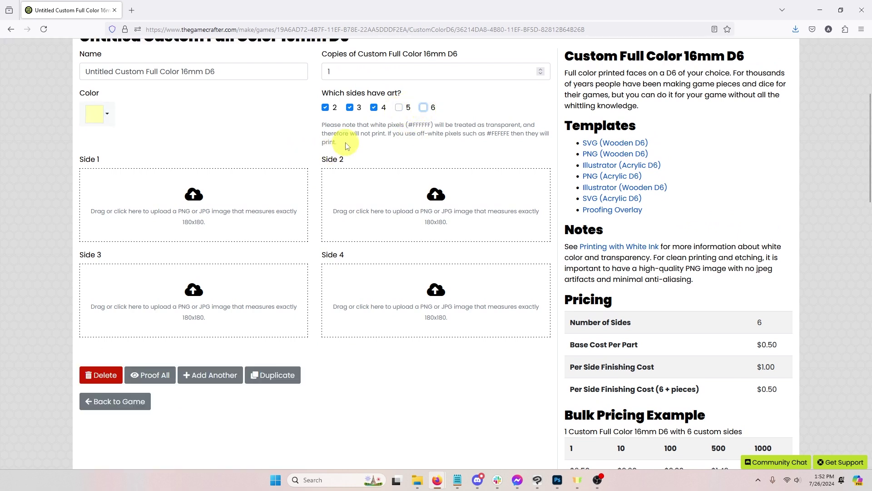
# - Upload the single skull image to sides 1 and 2 and the double skull image to sides 3 and 4
pyautogui.moveTo(584, 236); pyautogui.dragTo(255, 207)
pyautogui.moveTo(425, 155); pyautogui.dragTo(436, 202)
pyautogui.moveTo(389, 180); pyautogui.dragTo(274, 301)
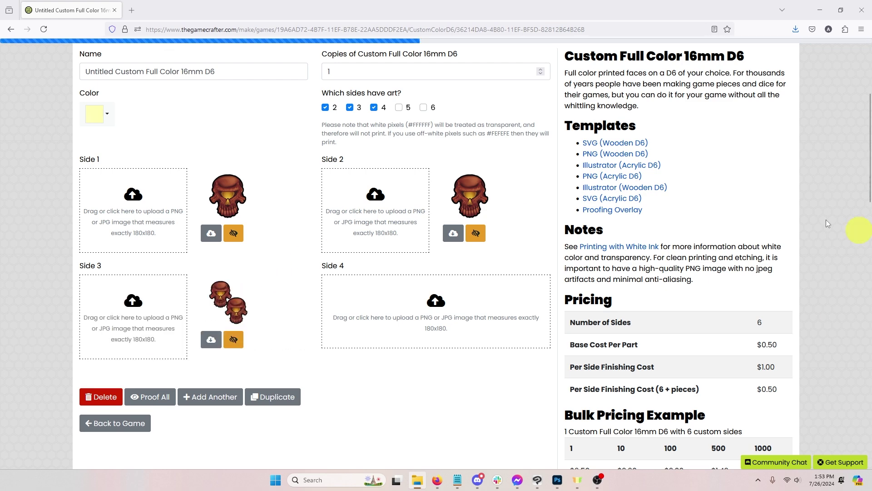
pyautogui.moveTo(856, 230); pyautogui.dragTo(440, 322)
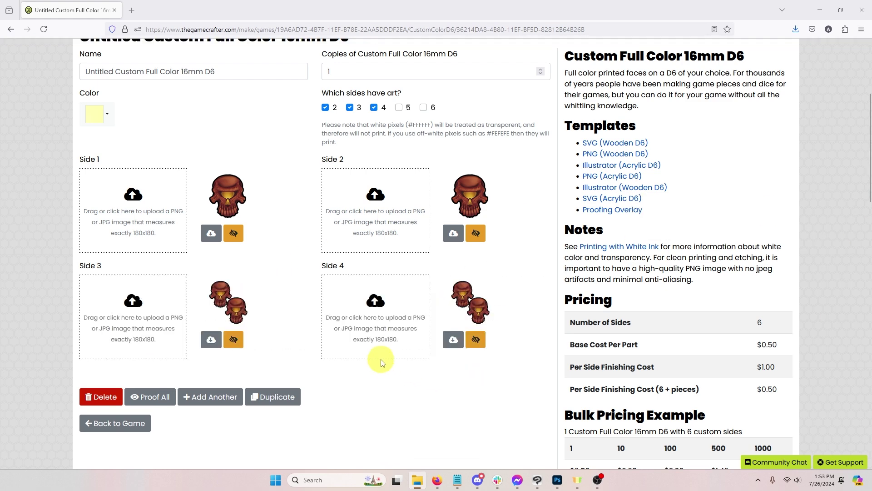
# - Proof and approve the skull artwork on the pale yellow die's four sides
pyautogui.click(236, 233)
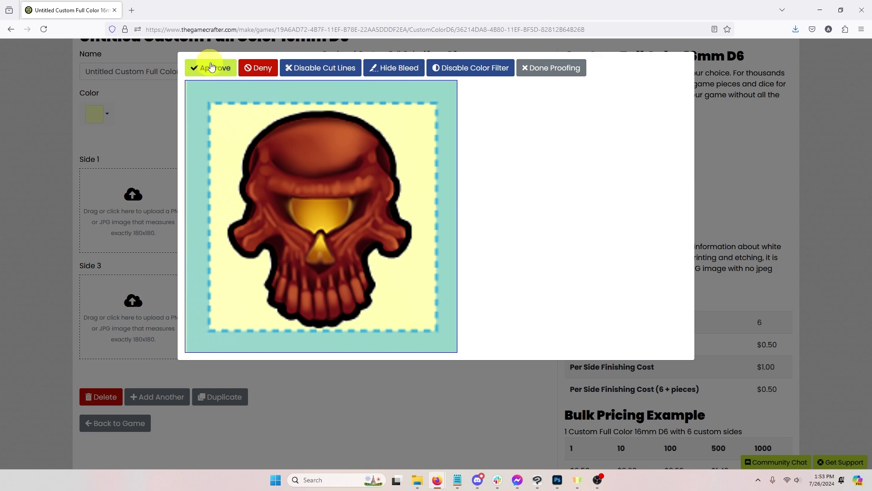
pyautogui.click(213, 68)
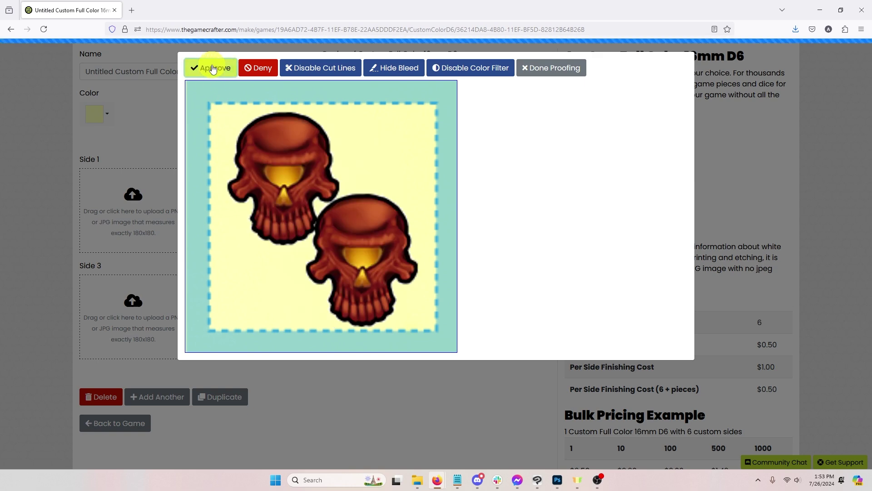
pyautogui.click(212, 68)
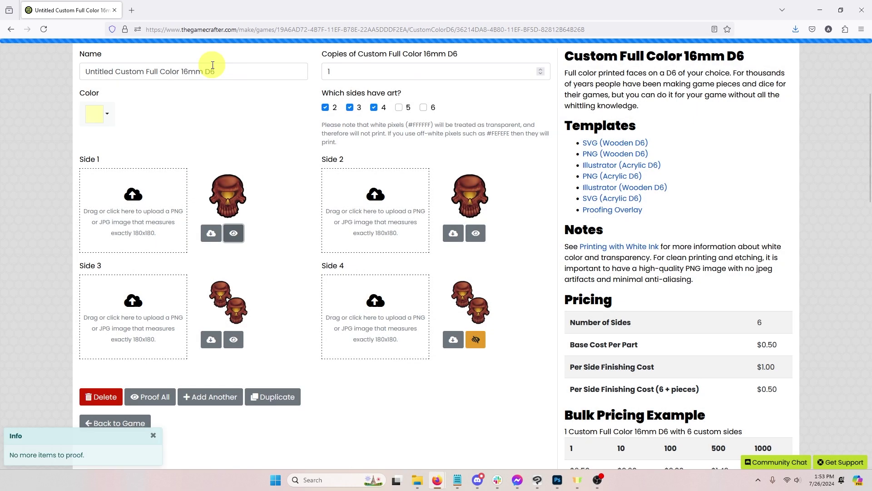
pyautogui.click(109, 115)
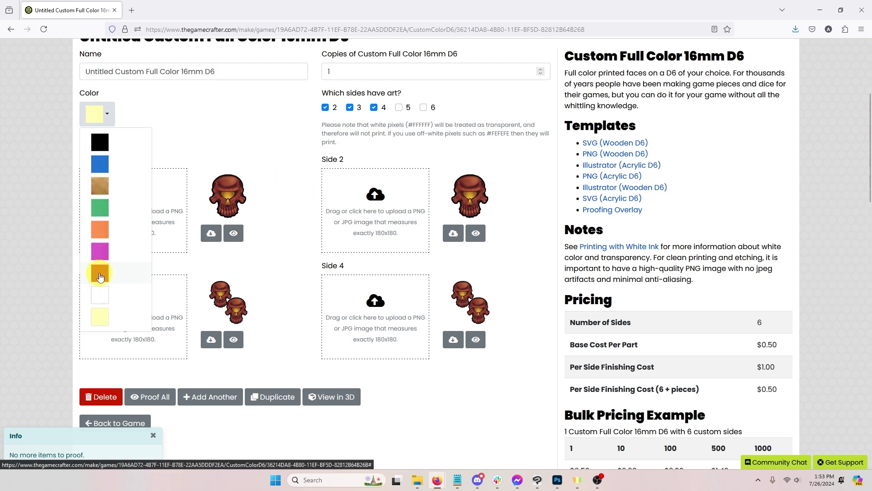
pyautogui.click(403, 408)
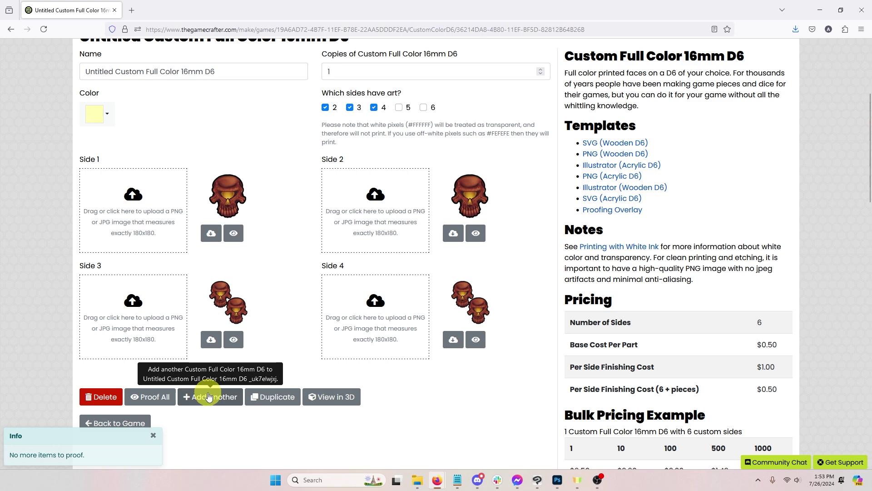
# - Add another Custom Full Color 16mm D6 to the game and set its color to red
pyautogui.click(208, 396)
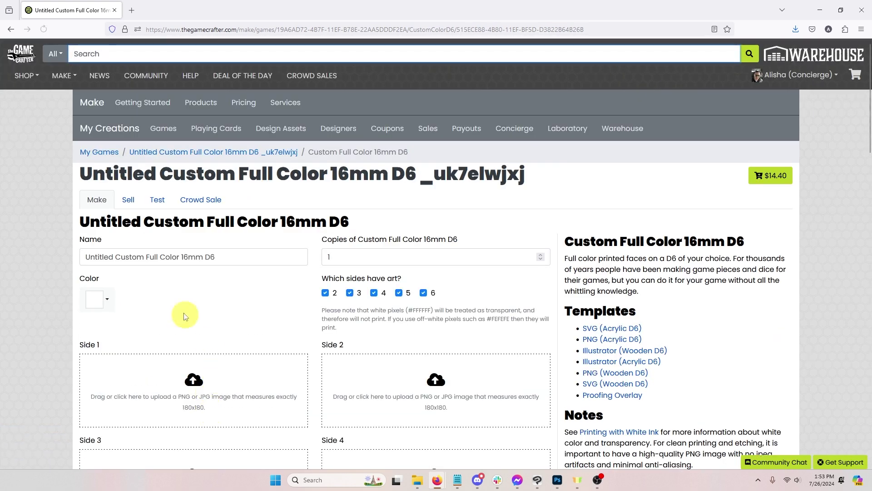
pyautogui.scroll(-2, 109, 295)
pyautogui.scroll(-1, 107, 292)
pyautogui.click(99, 207)
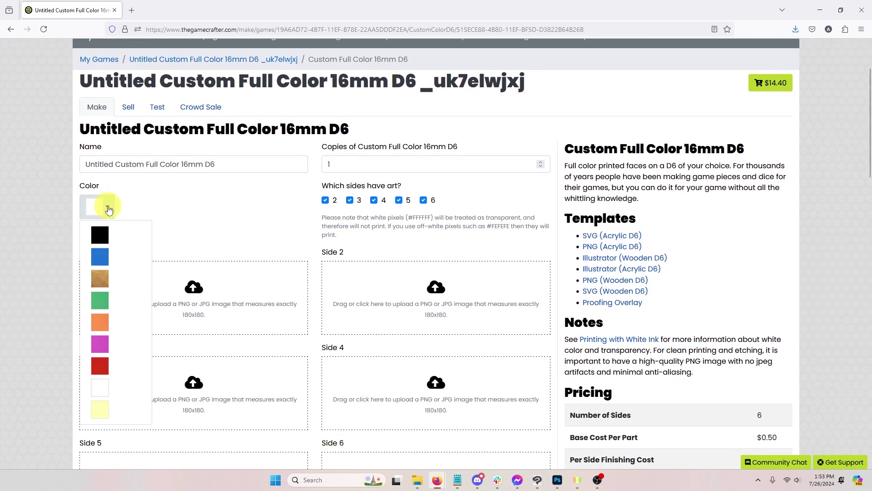
pyautogui.click(104, 365)
# - Upload the double skull image to sides 2, 4 and 6 and the single skull image to sides 1, 3 and 5
pyautogui.scroll(-3, 316, 281)
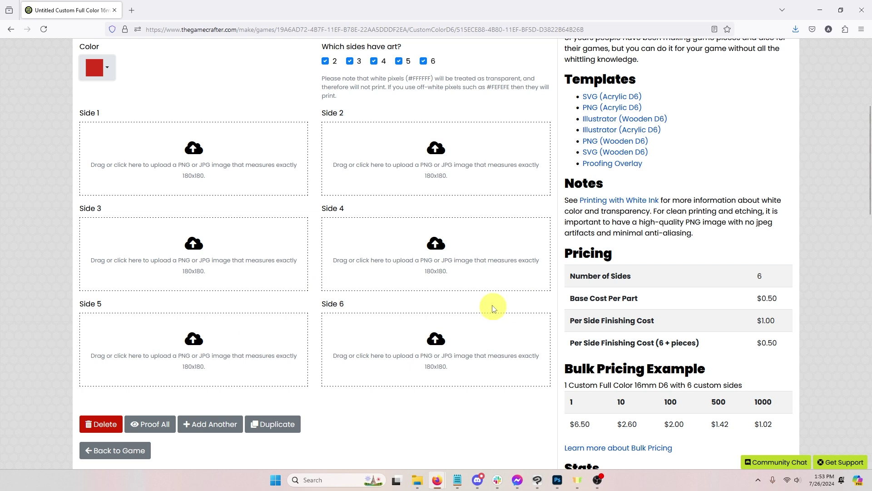
pyautogui.moveTo(820, 182); pyautogui.dragTo(443, 169)
pyautogui.moveTo(833, 296); pyautogui.dragTo(477, 271)
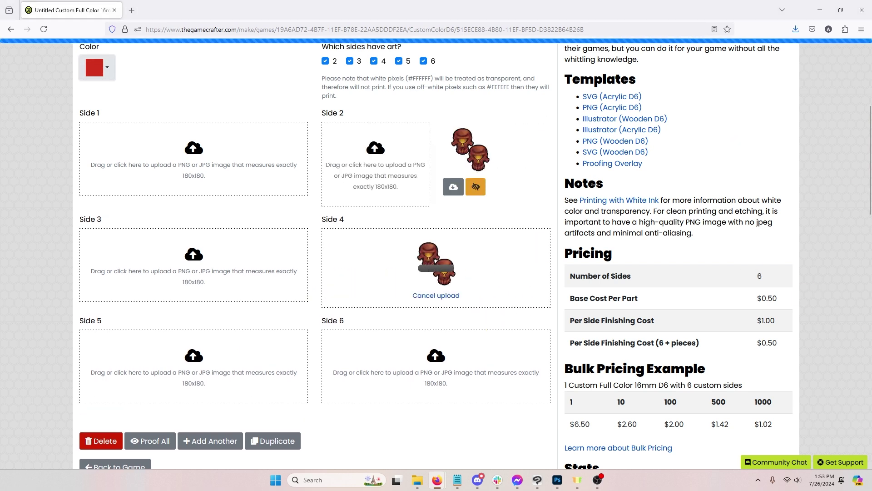
pyautogui.moveTo(833, 377); pyautogui.dragTo(527, 340)
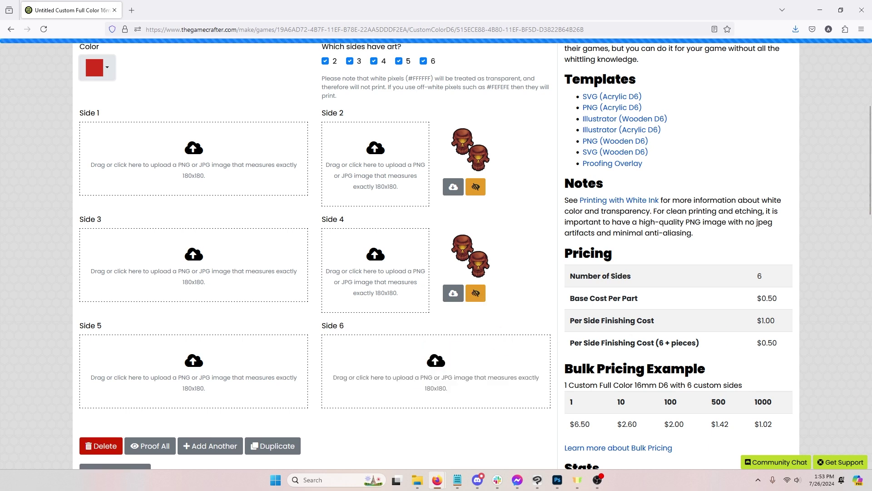
pyautogui.moveTo(842, 426); pyautogui.dragTo(239, 151)
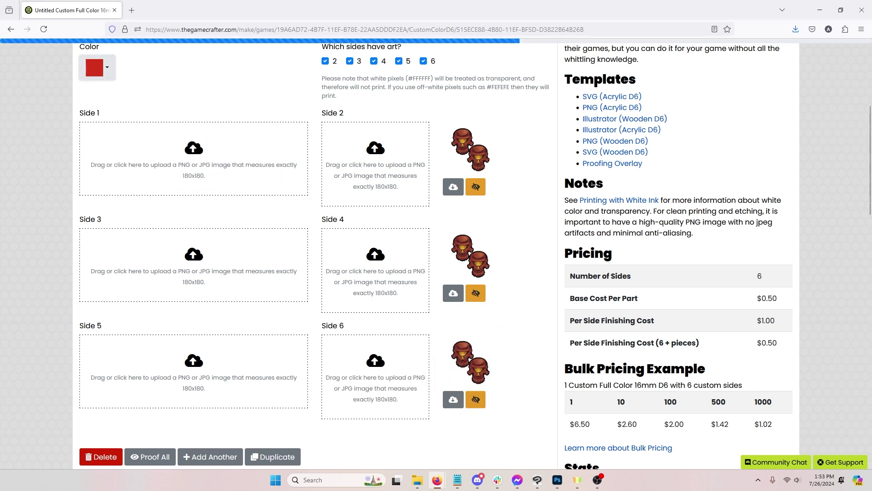
pyautogui.moveTo(771, 304); pyautogui.dragTo(194, 266)
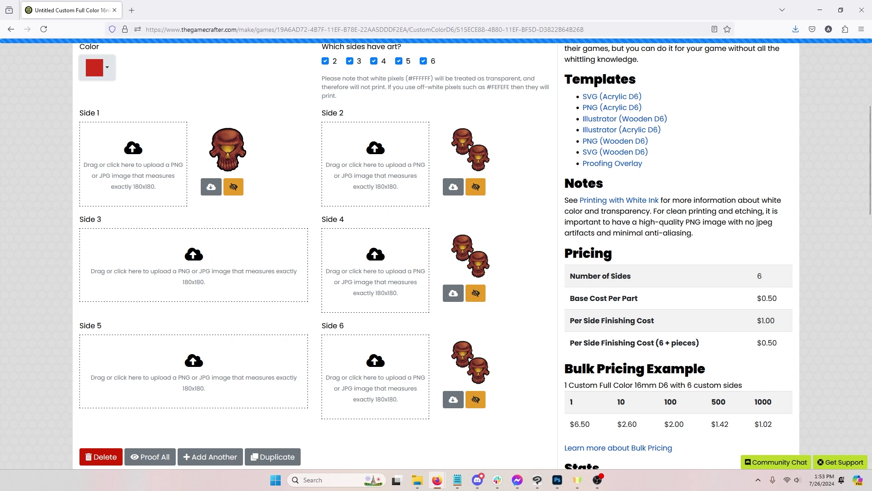
pyautogui.moveTo(805, 257); pyautogui.dragTo(195, 372)
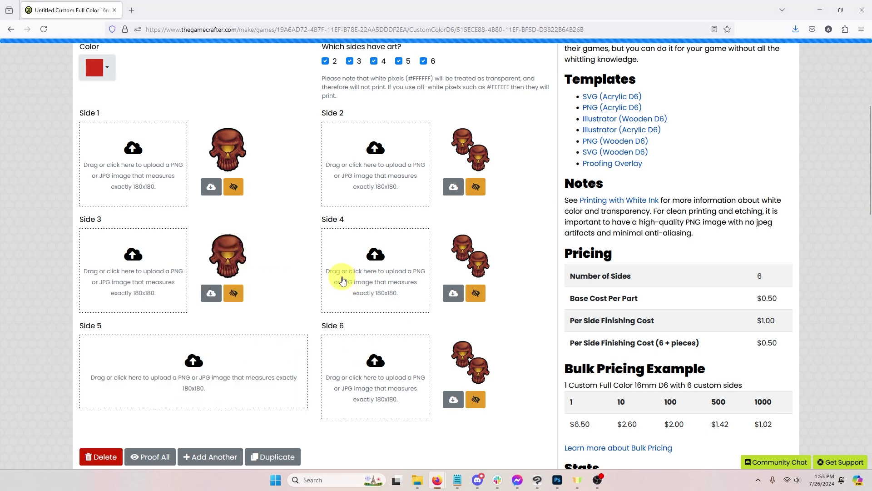
pyautogui.scroll(1, 337, 275)
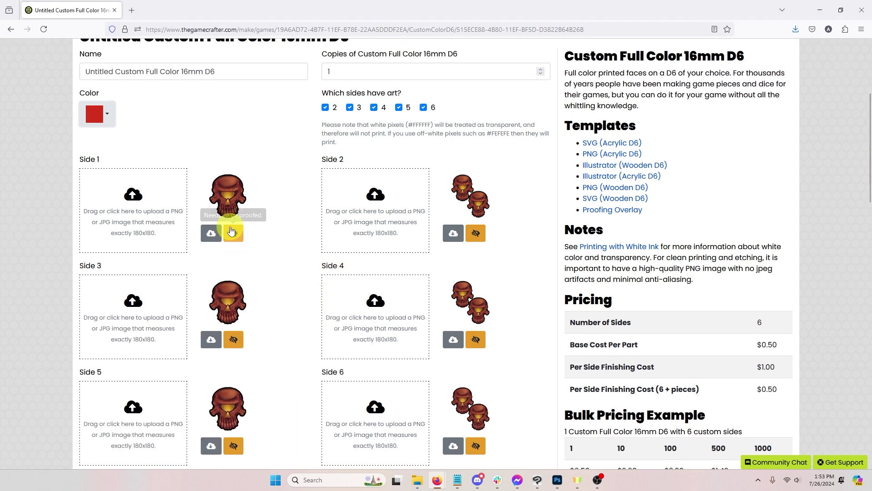
# - Proof and approve the skull artwork on all six sides of the red die
pyautogui.click(233, 234)
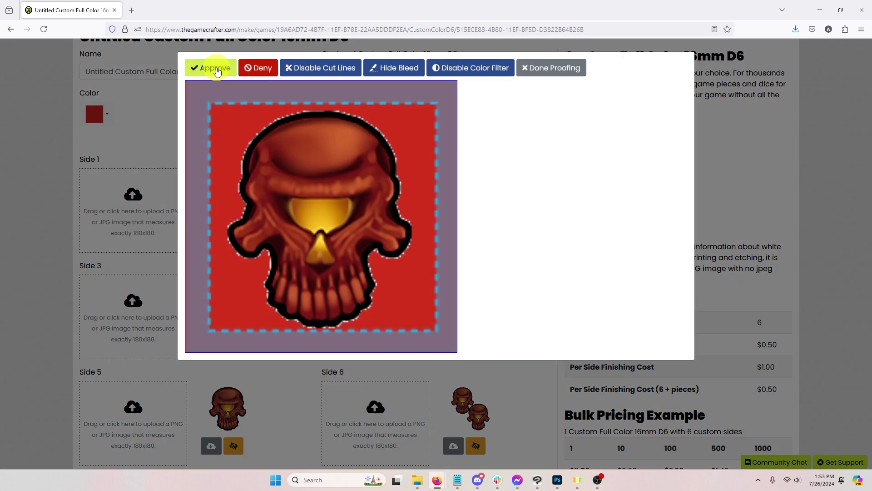
pyautogui.click(216, 71)
pyautogui.click(216, 71)
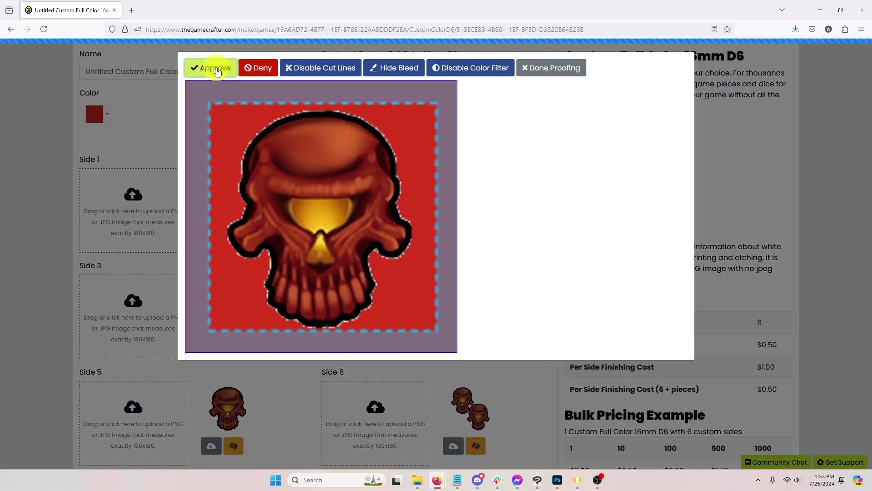
pyautogui.click(217, 71)
pyautogui.click(216, 72)
pyautogui.click(216, 72)
pyautogui.click(217, 71)
# - Set the quantity of the Action Die, Red Combat and Yellow Combat components to 2 each in the game
pyautogui.scroll(1, 325, 60)
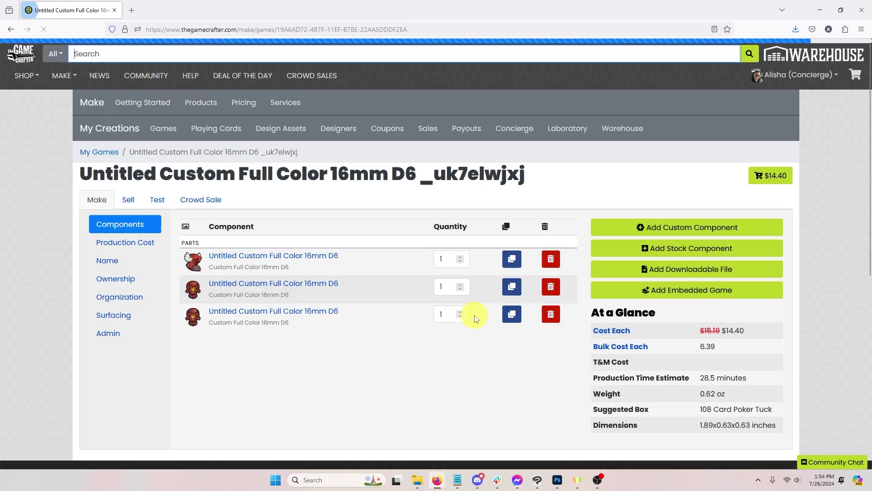
pyautogui.scroll(-2, 468, 309)
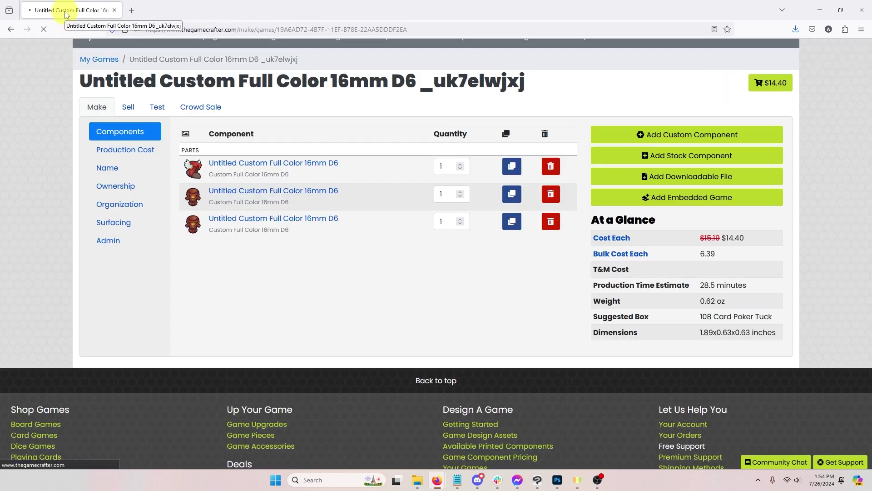
pyautogui.scroll(1, 334, 314)
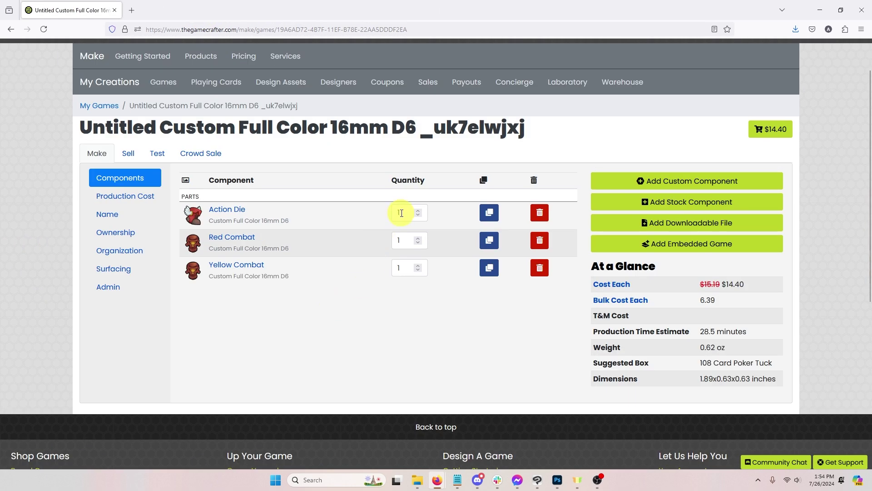
pyautogui.click(401, 321)
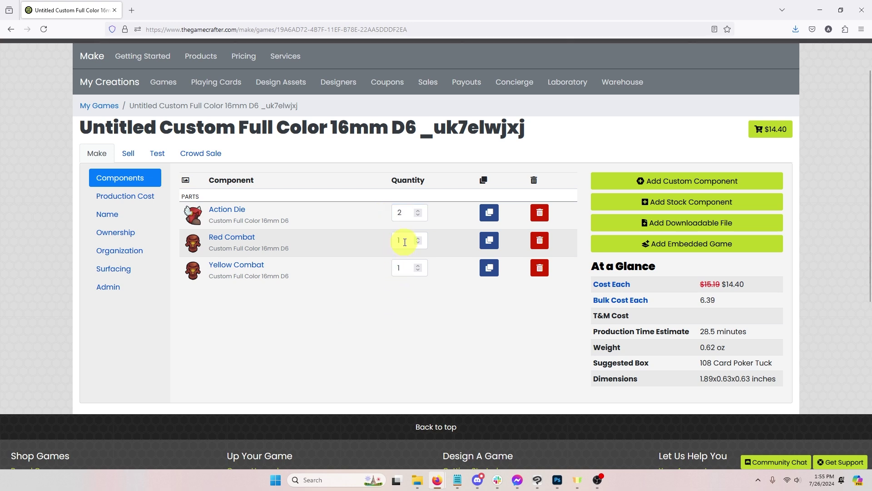
pyautogui.click(401, 266)
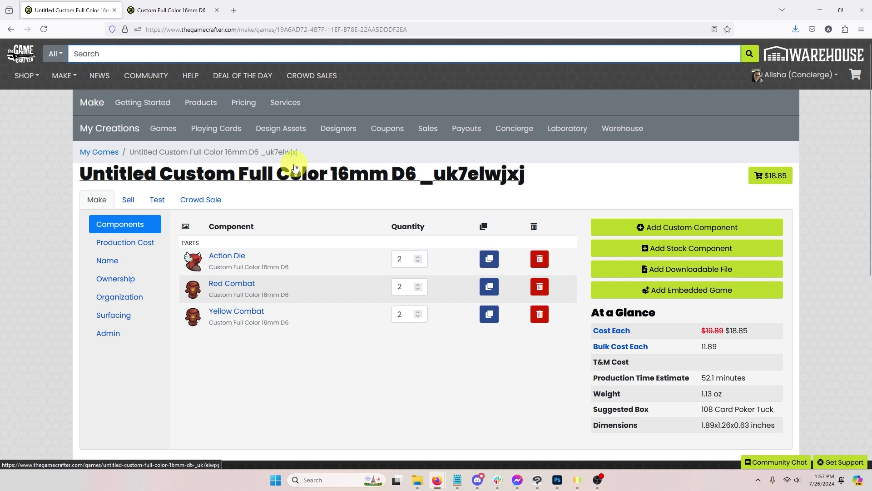
# - Examine the base cost per part and the per side finishing cost on the Custom Full Color 16mm D6 product page
pyautogui.click(171, 11)
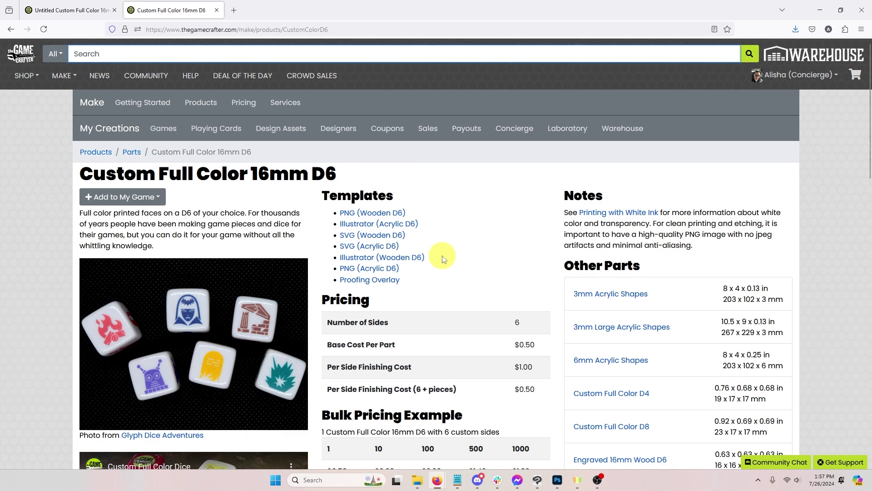
pyautogui.scroll(-2, 443, 259)
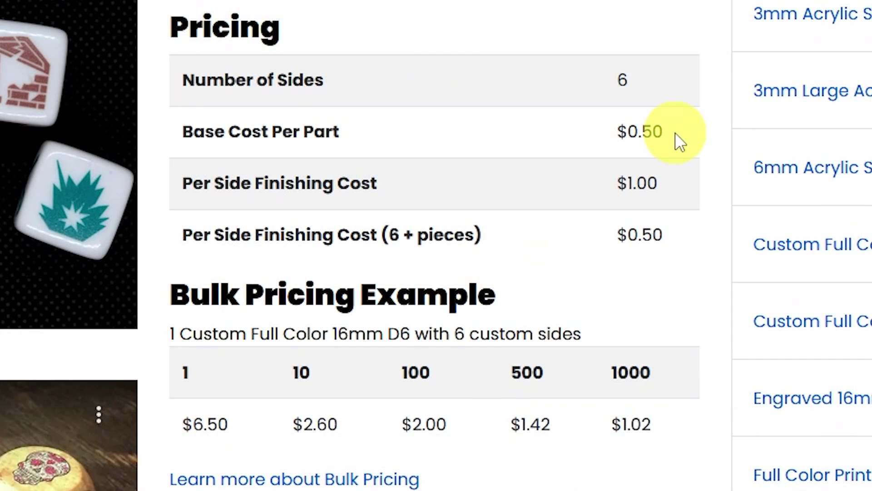
pyautogui.moveTo(664, 132); pyautogui.dragTo(610, 131)
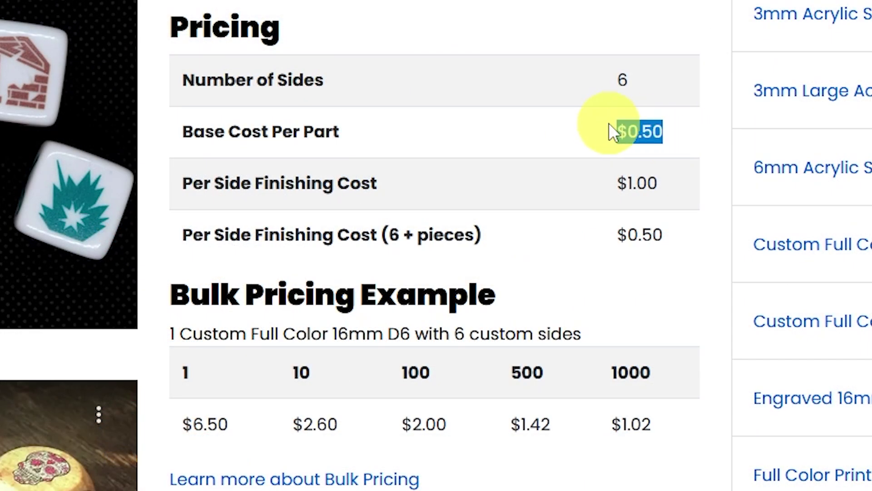
pyautogui.moveTo(659, 182); pyautogui.dragTo(619, 184)
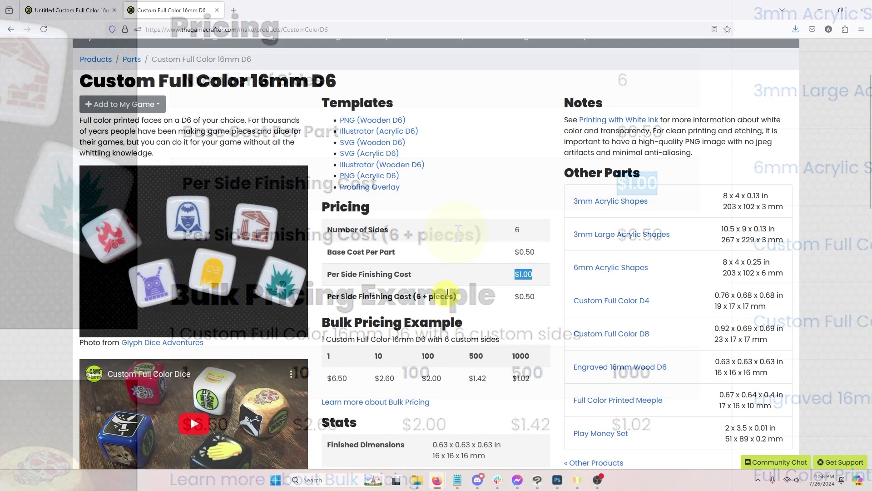
# - Reduce the Red Combat die's quantity to 1 in the game's component list
pyautogui.click(66, 10)
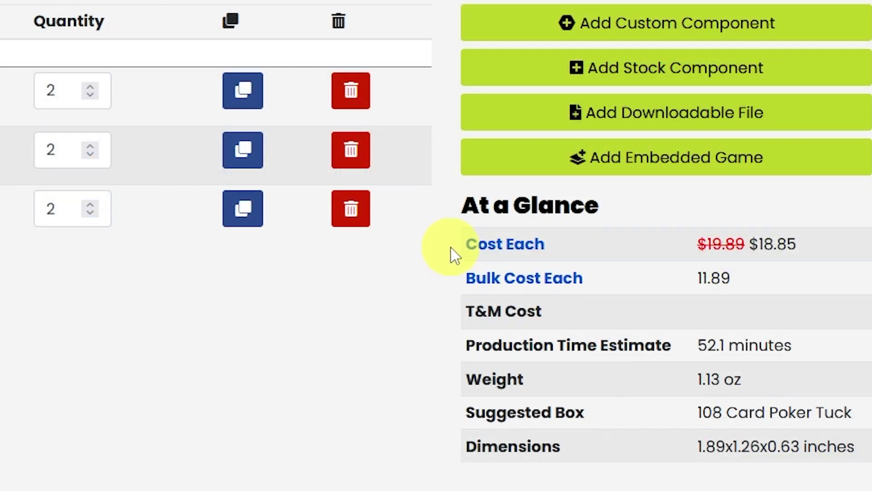
pyautogui.doubleClick(45, 149)
pyautogui.write('1')
pyautogui.click(111, 291)
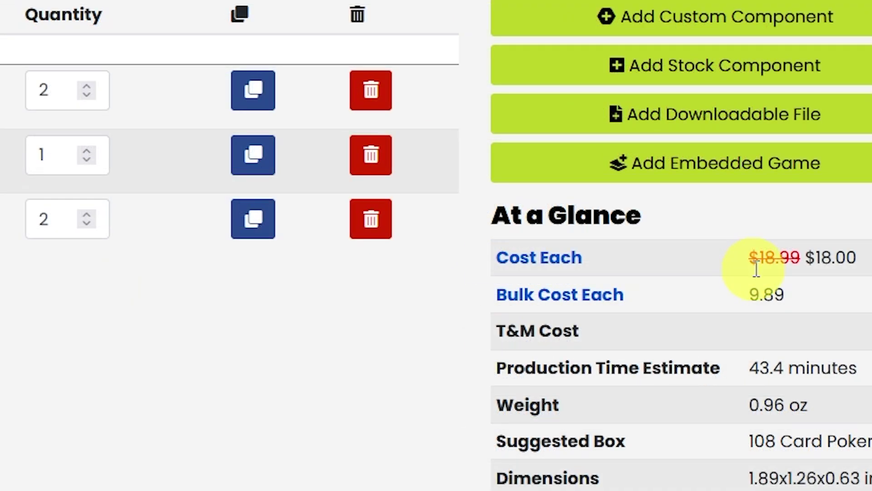